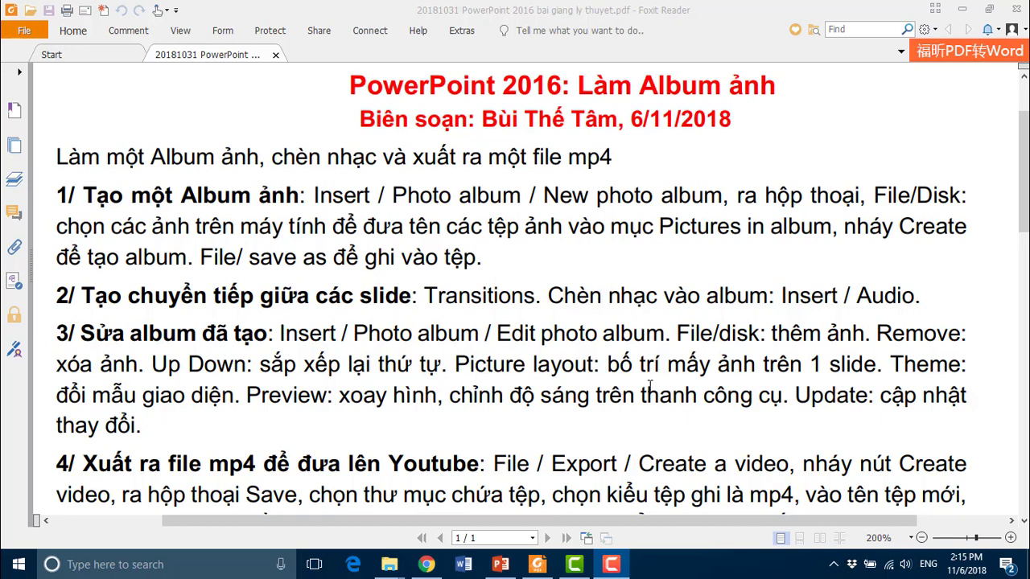
# Step: Open the Windows Start menu while the Foxit photo album lesson PDF is open
pyautogui.click(20, 568)
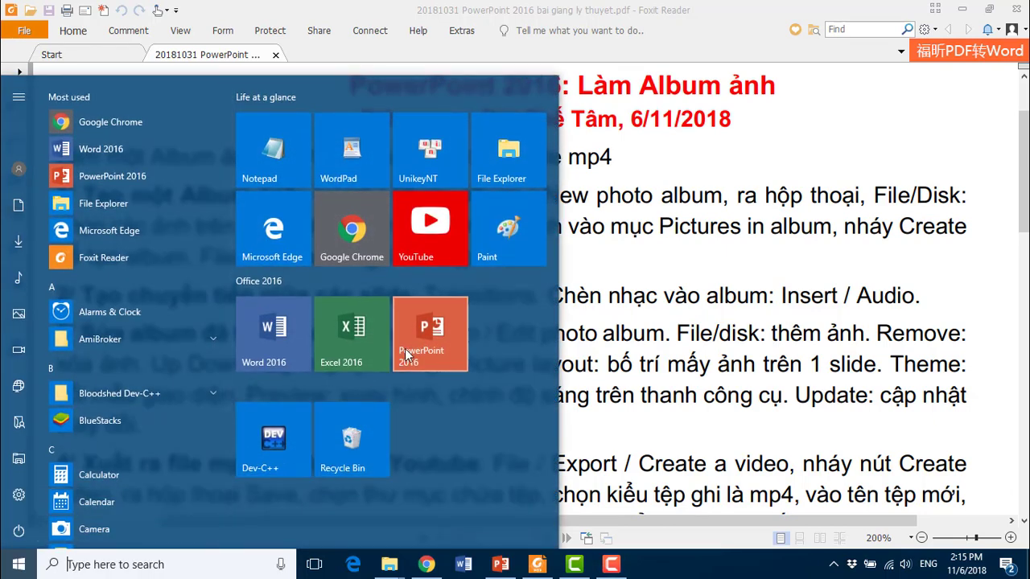
# Step: Start PowerPoint 2016 with a blank presentation and expand the Insert tab's Photo Album dropdown
pyautogui.click(430, 342)
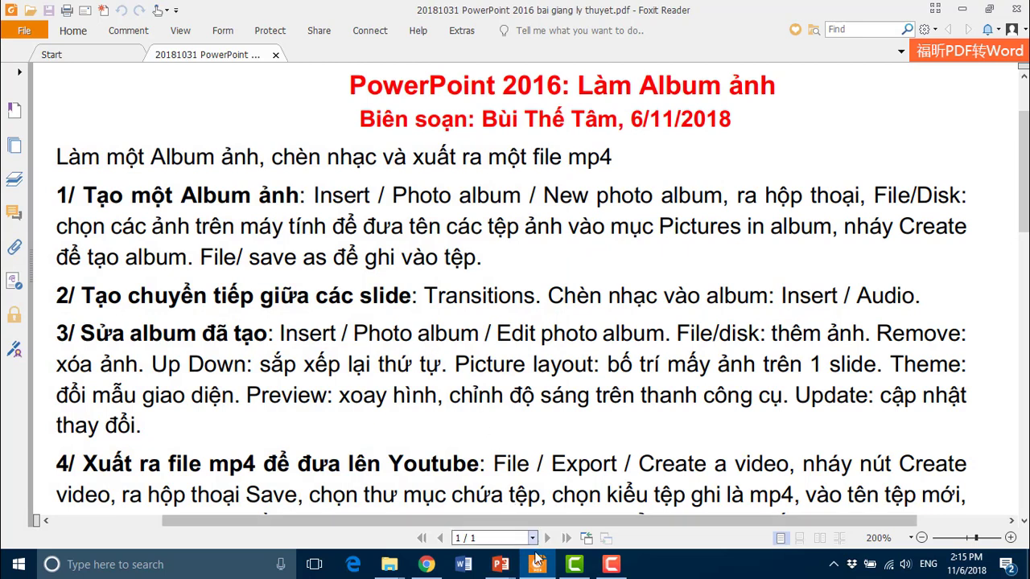
pyautogui.moveTo(511, 568)
pyautogui.click(587, 509)
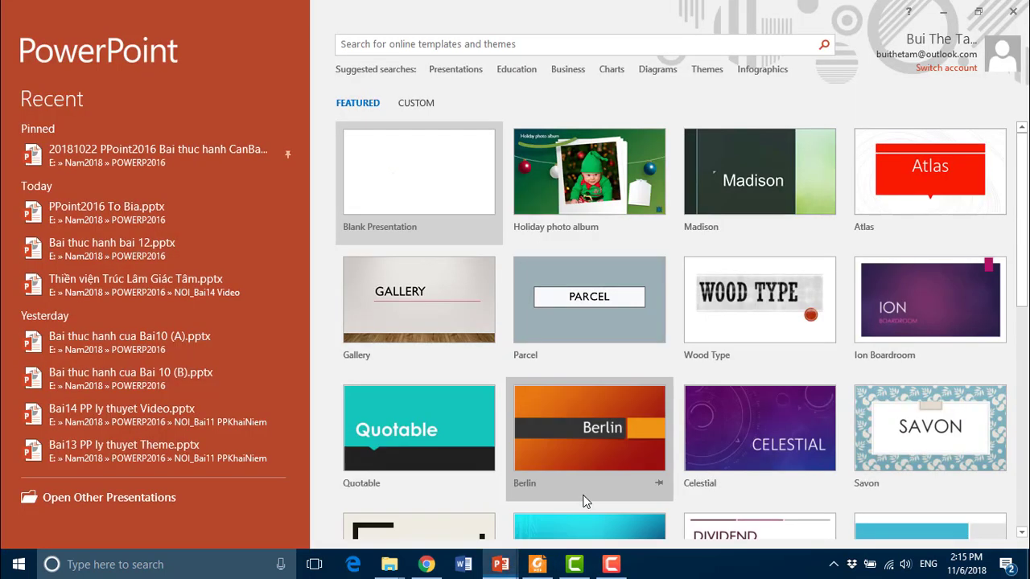
pyautogui.click(387, 186)
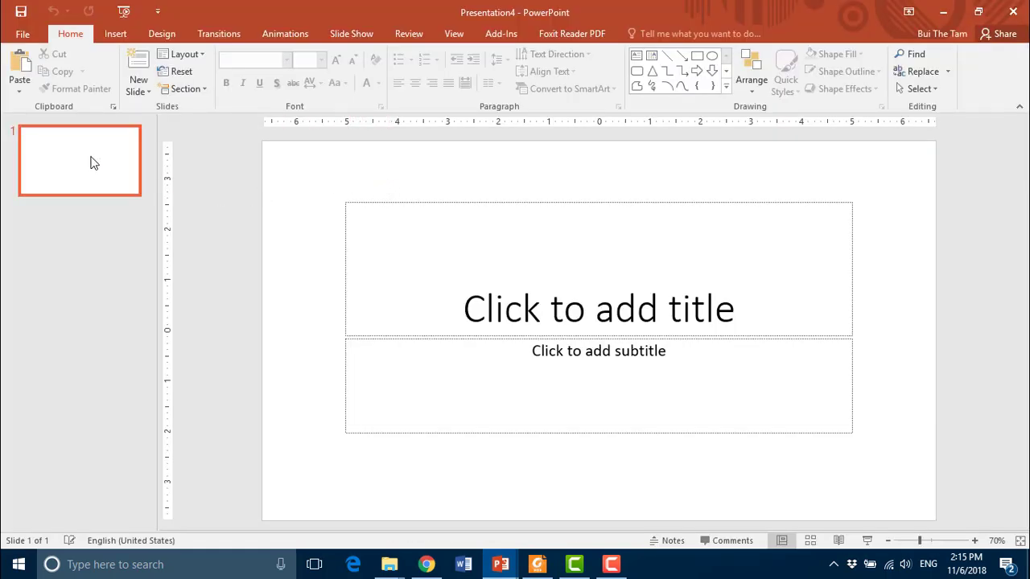
pyautogui.click(112, 36)
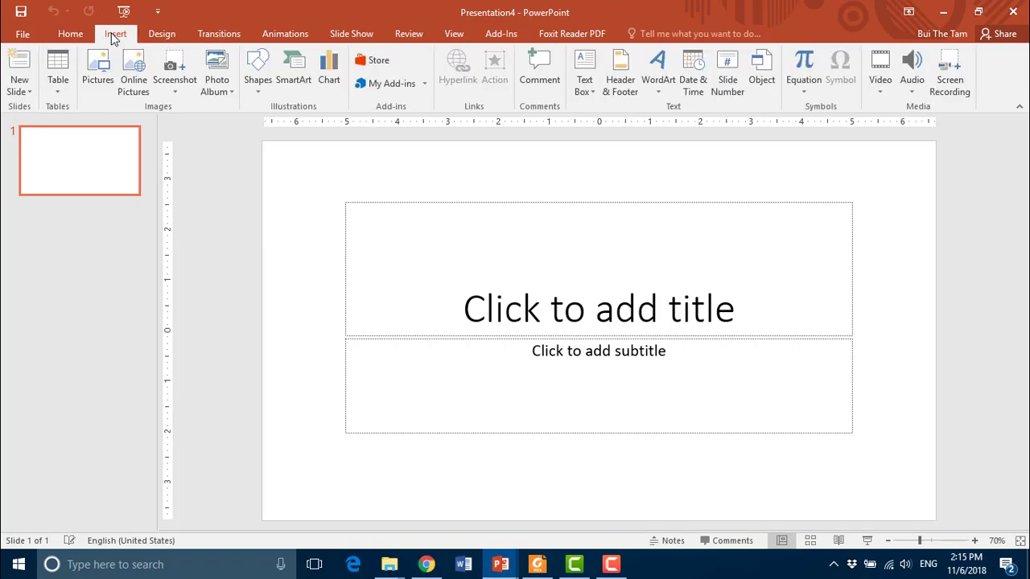
pyautogui.click(232, 96)
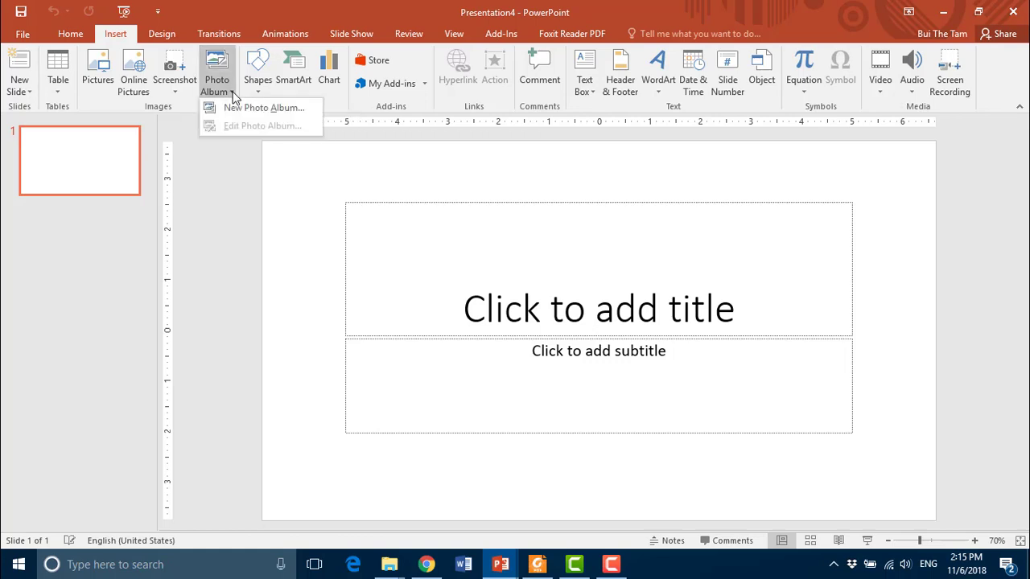
# Step: Insert pictures P01 through P11 from the CaiBau folder into a new photo album
pyautogui.click(271, 110)
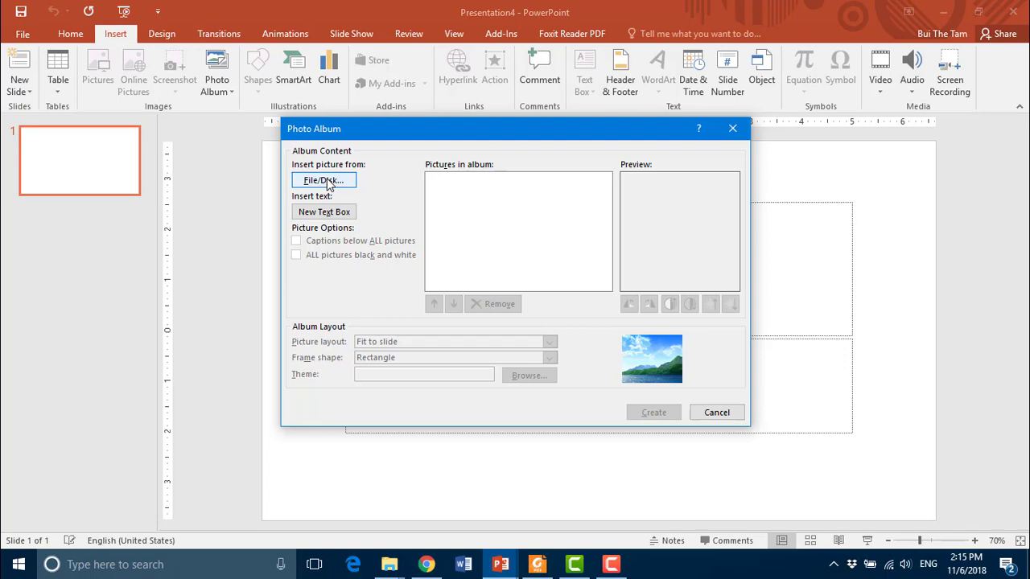
pyautogui.click(325, 181)
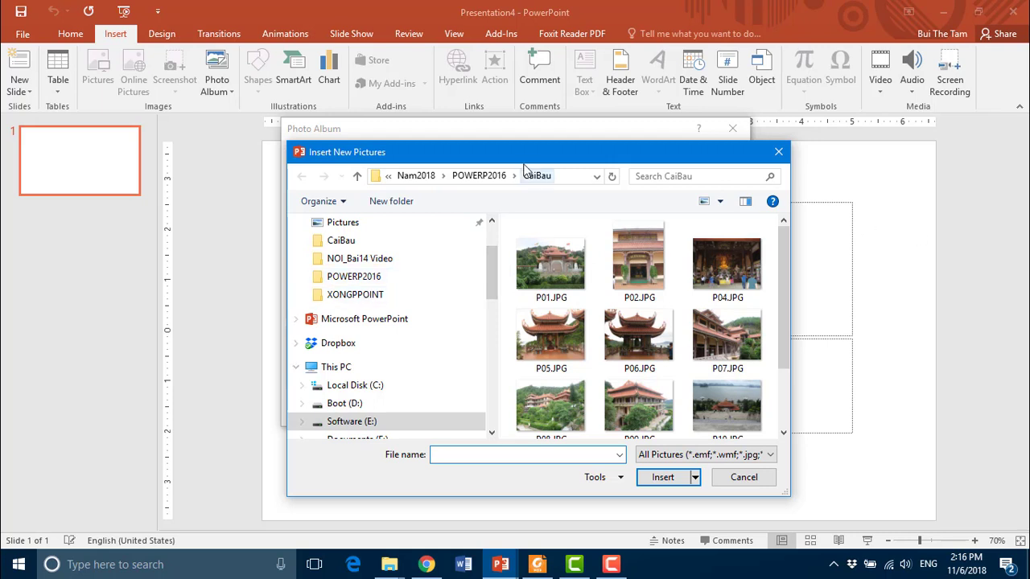
pyautogui.moveTo(786, 296)
pyautogui.mouseDown()
pyautogui.moveTo(785, 370)
pyautogui.moveTo(785, 305)
pyautogui.mouseUp()
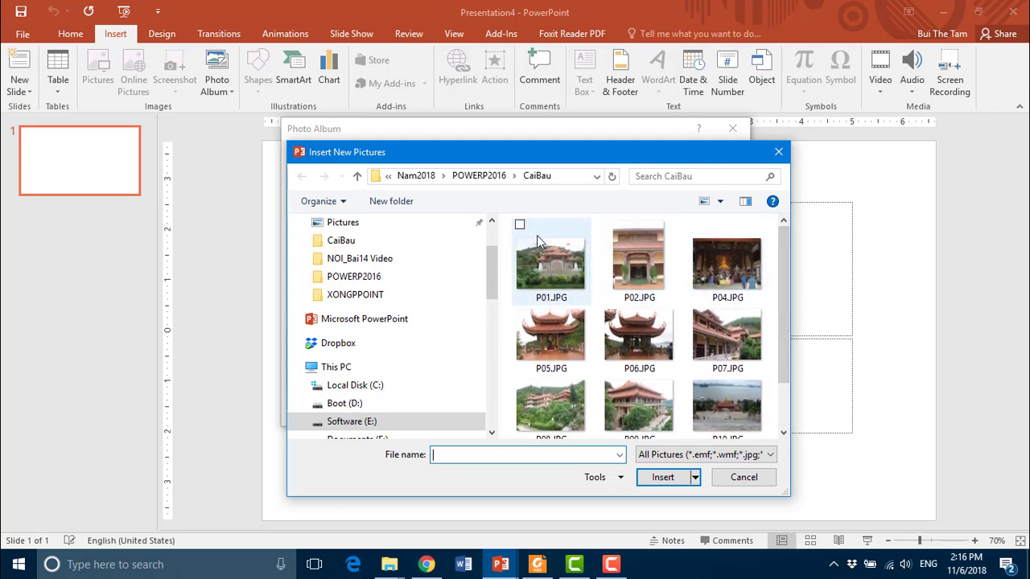
pyautogui.click(539, 242)
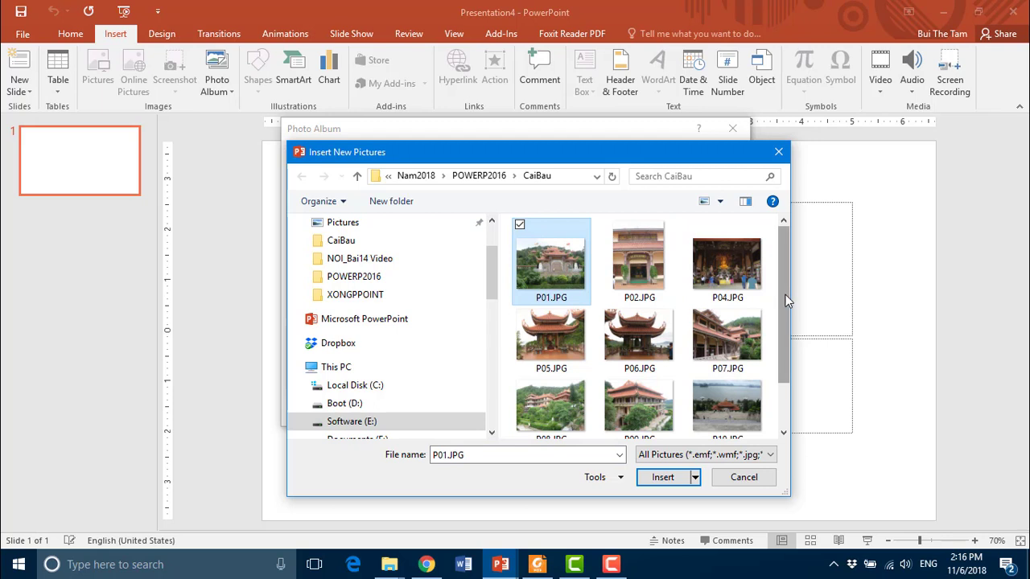
pyautogui.moveTo(788, 296); pyautogui.dragTo(787, 354)
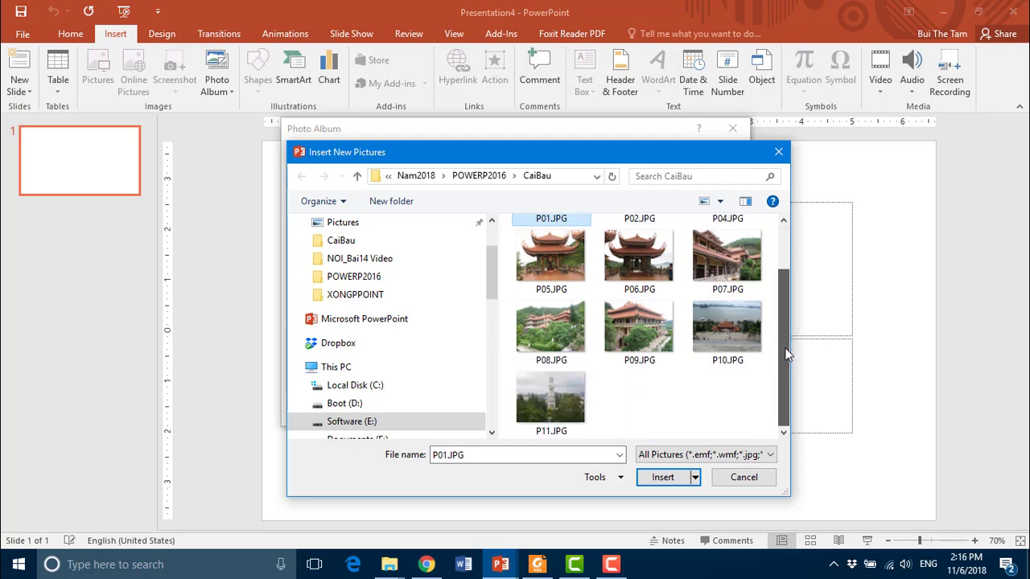
pyautogui.keyDown('shift'); pyautogui.click(555, 400); pyautogui.keyUp('shift')
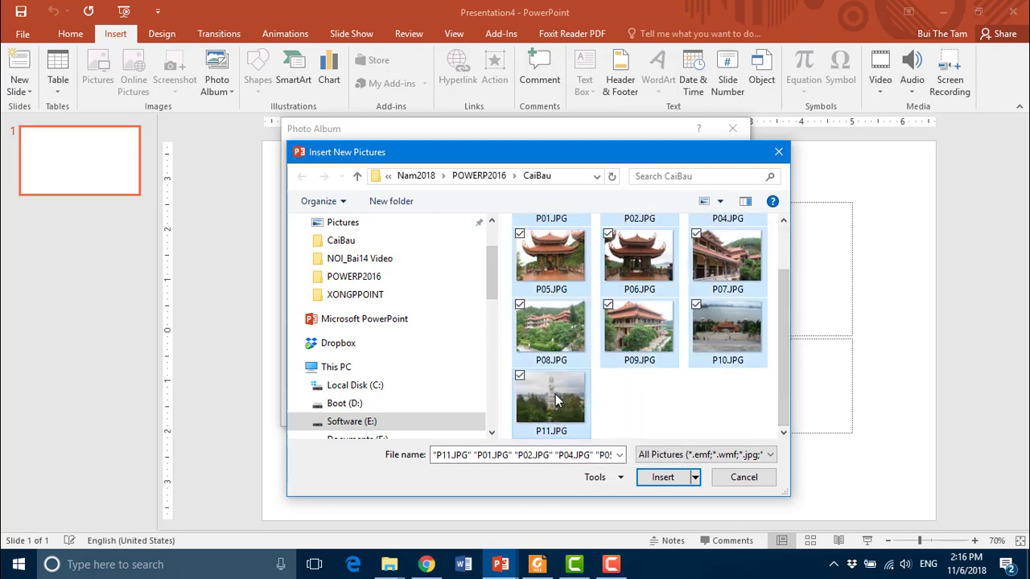
pyautogui.click(673, 478)
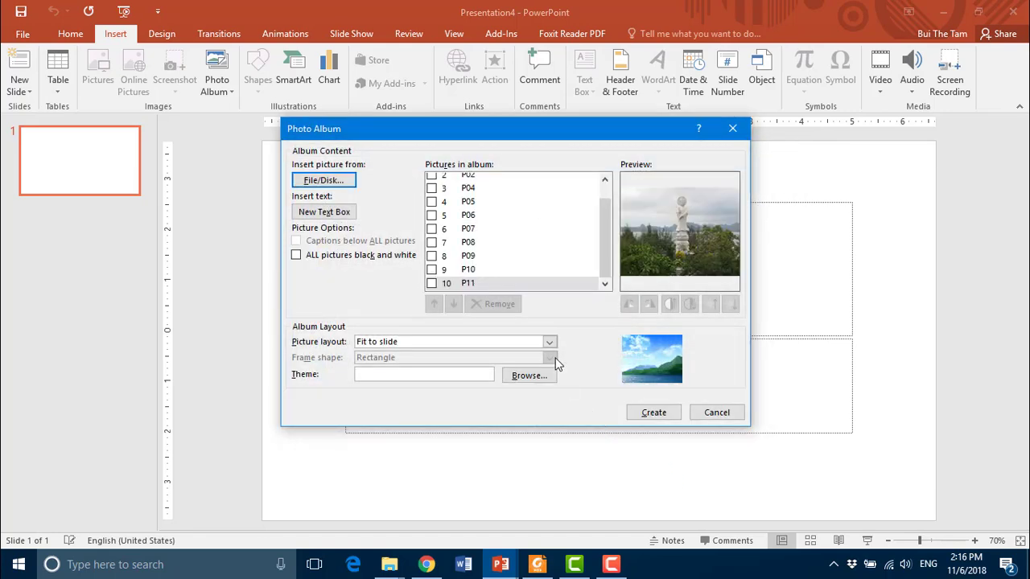
pyautogui.scroll(1, 602, 223)
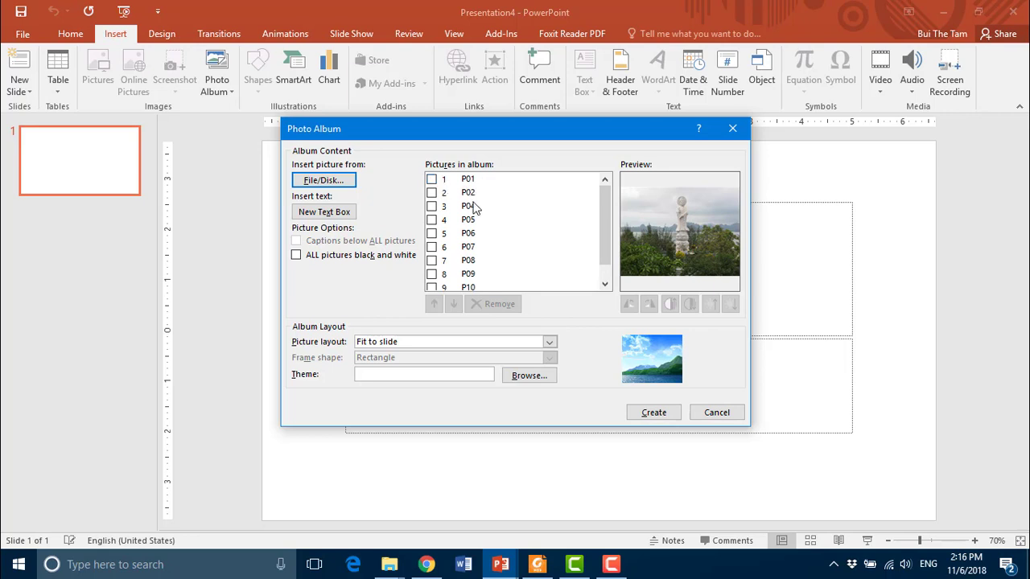
pyautogui.moveTo(599, 261); pyautogui.dragTo(612, 283)
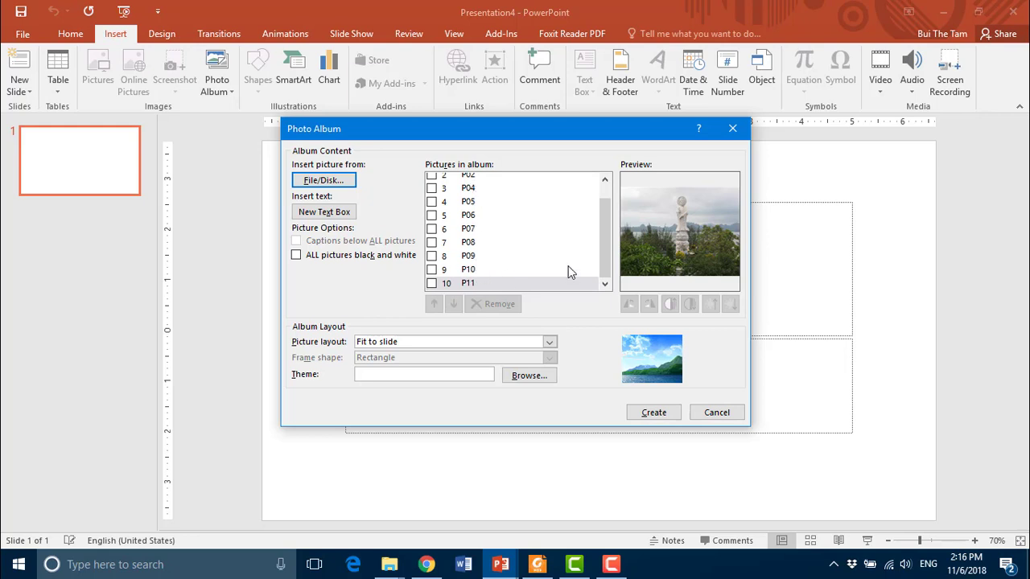
pyautogui.scroll(1, 604, 242)
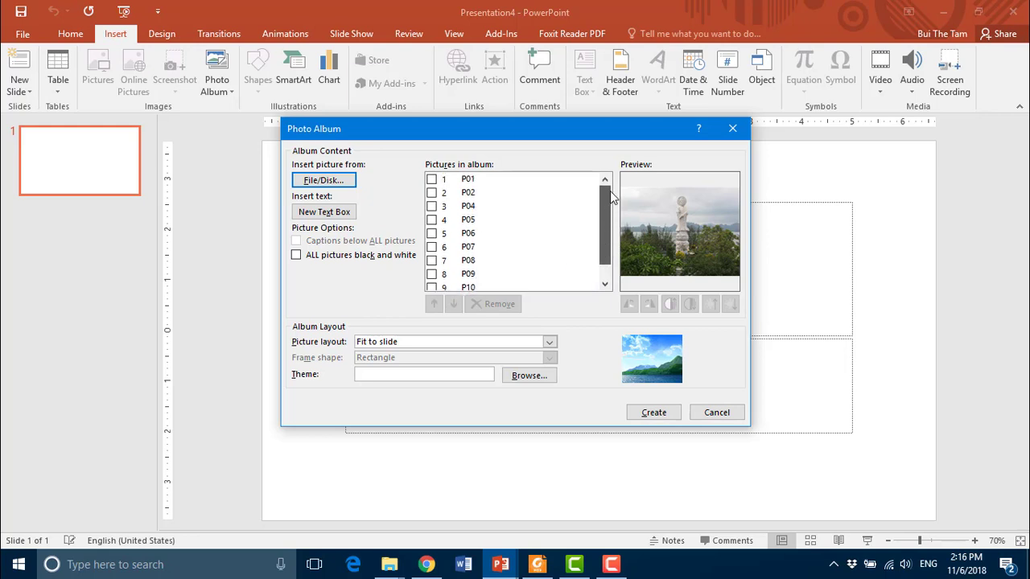
pyautogui.click(462, 180)
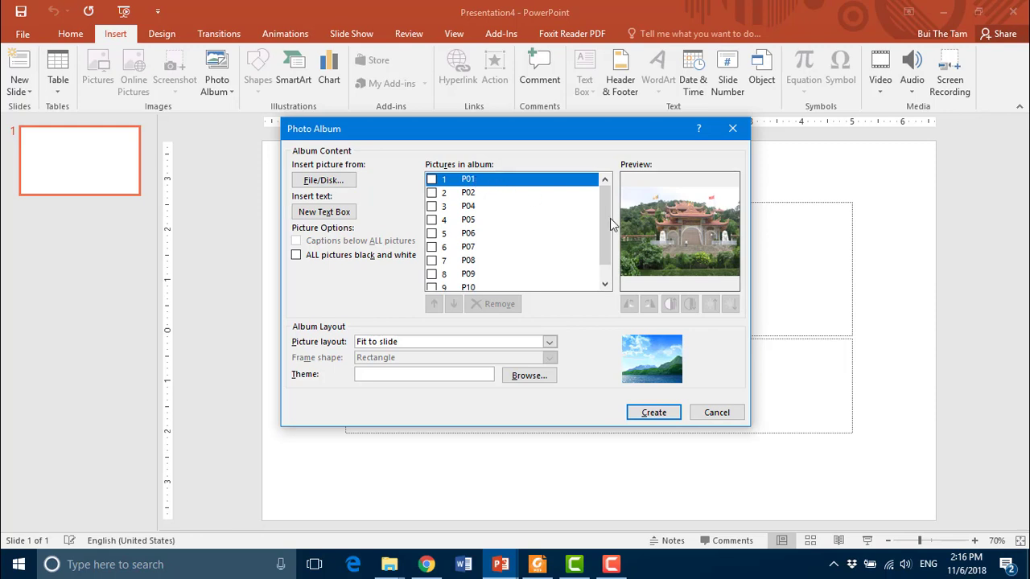
pyautogui.click(471, 194)
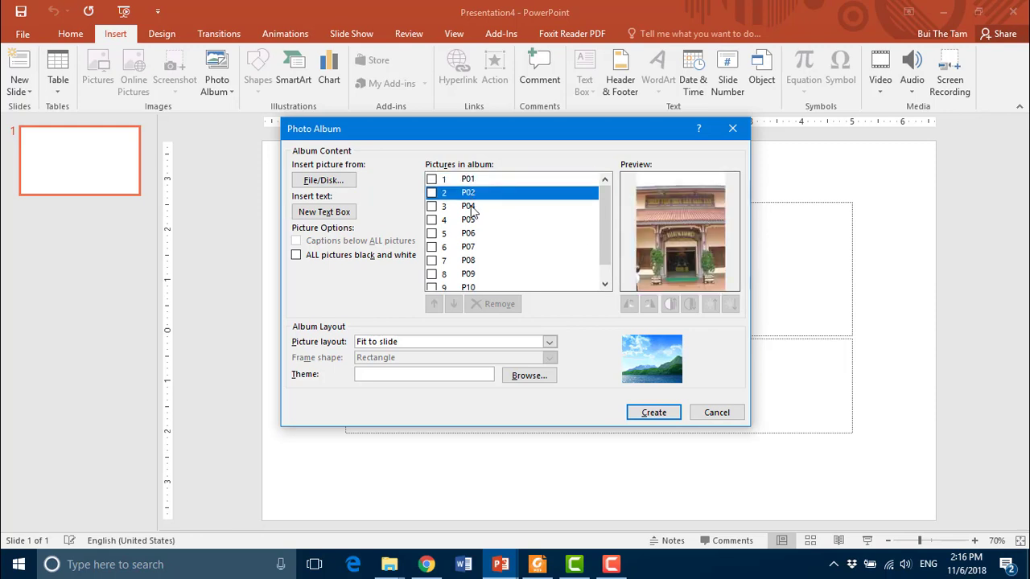
pyautogui.click(472, 206)
pyautogui.click(472, 220)
pyautogui.click(472, 233)
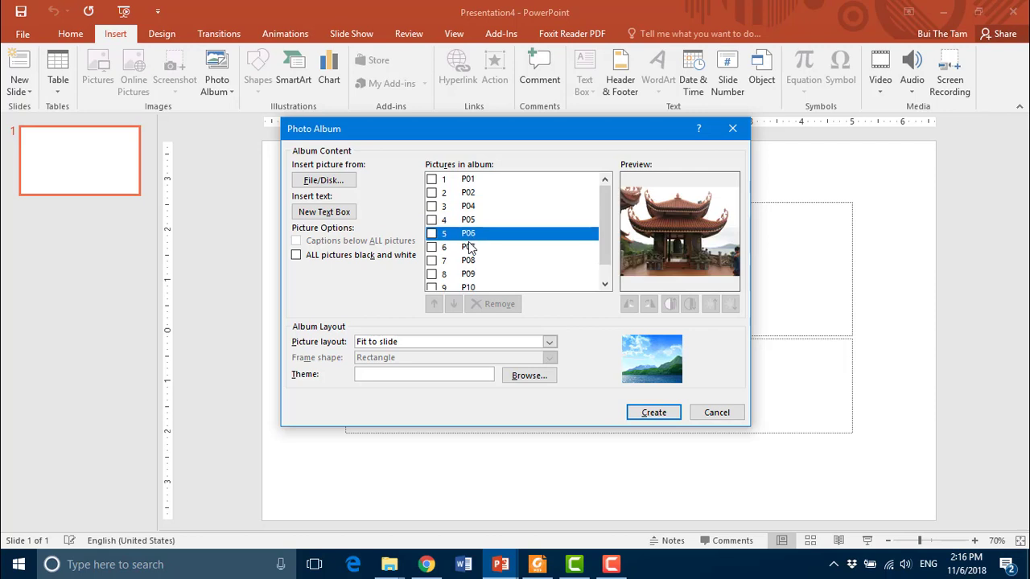
pyautogui.click(471, 247)
pyautogui.click(471, 260)
pyautogui.click(470, 274)
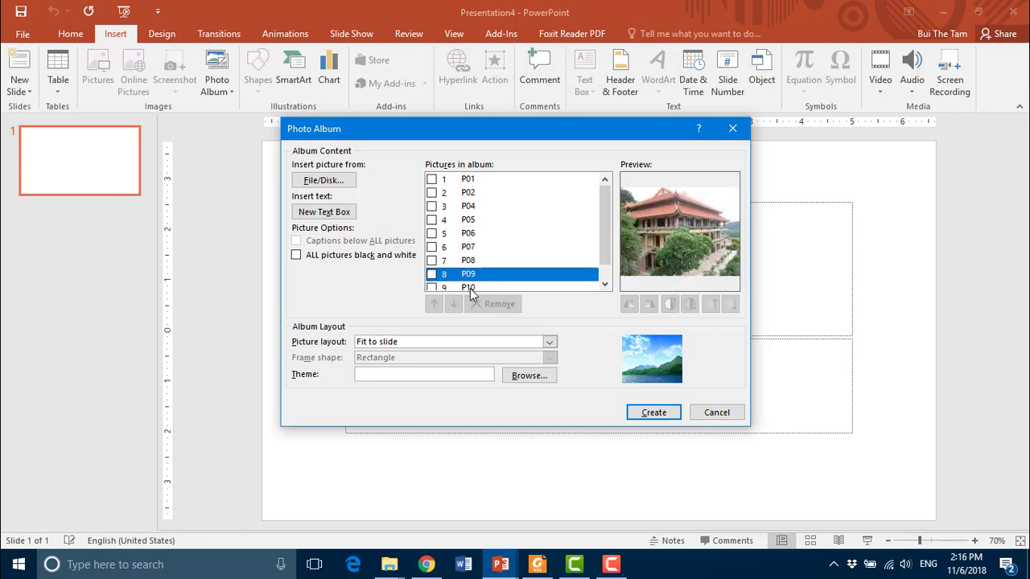
pyautogui.click(470, 288)
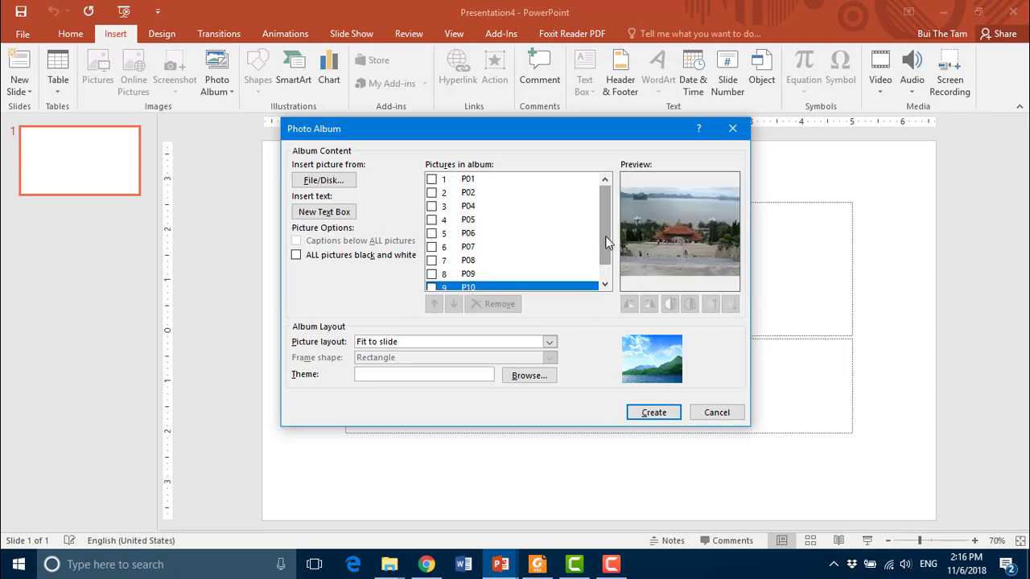
pyautogui.scroll(-1, 608, 242)
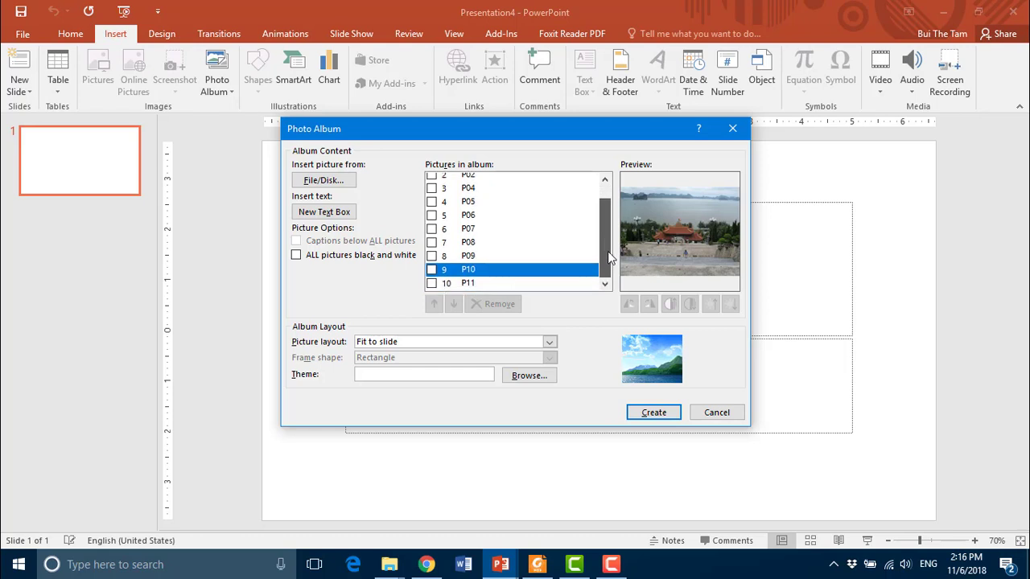
pyautogui.scroll(1, 609, 208)
pyautogui.scroll(-1, 607, 257)
pyautogui.scroll(1, 607, 258)
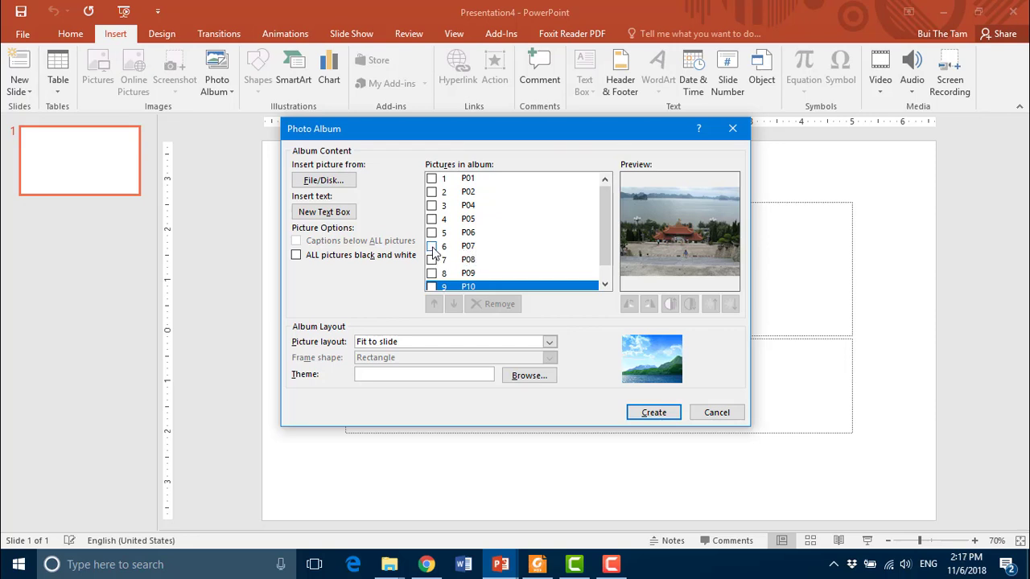
pyautogui.click(432, 247)
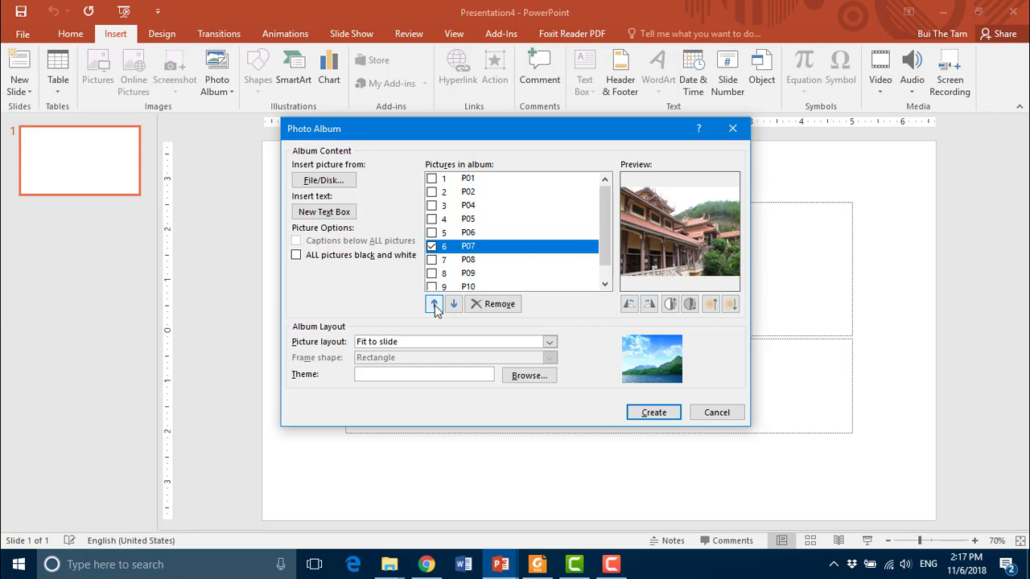
pyautogui.click(434, 305)
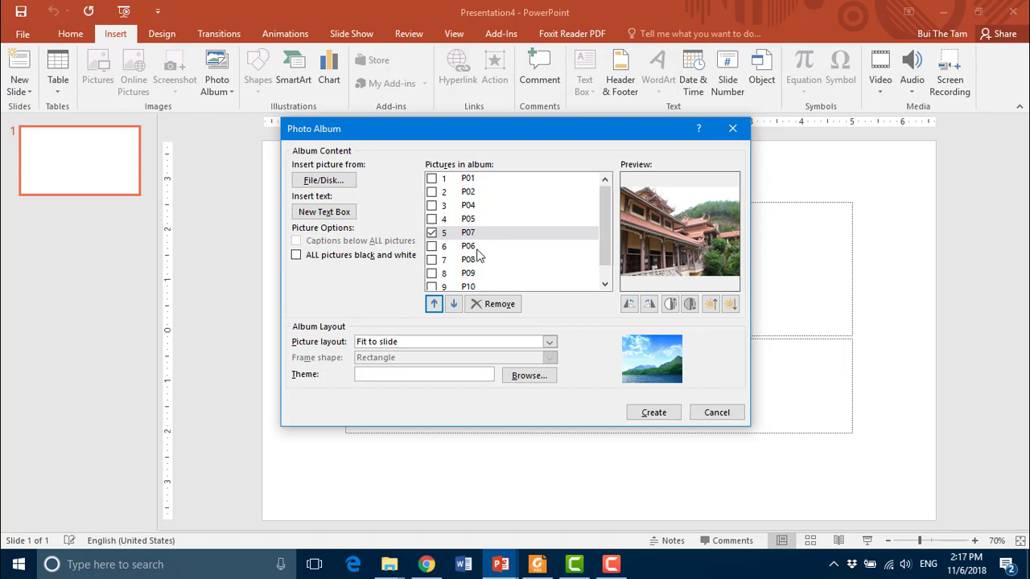
pyautogui.click(453, 304)
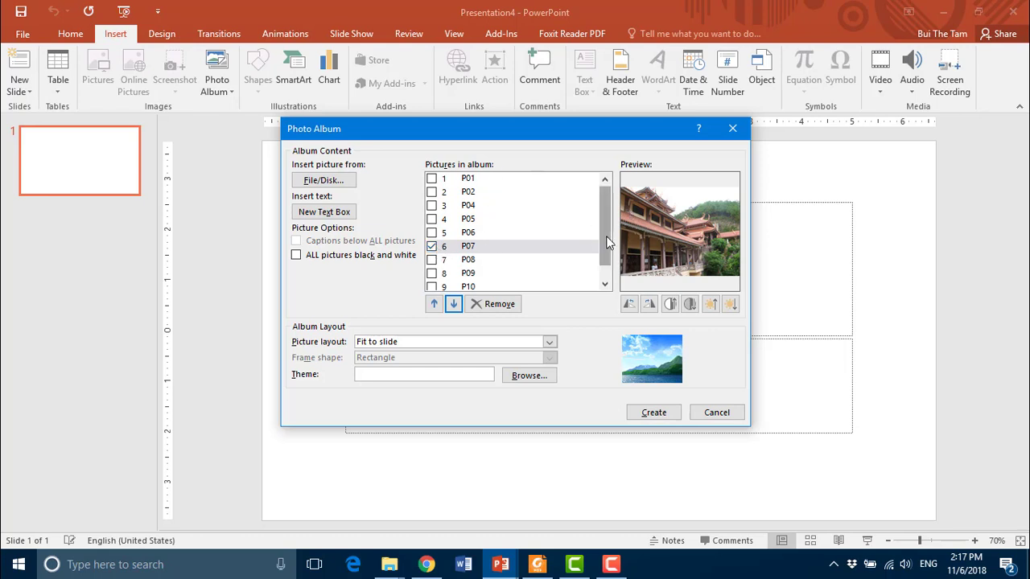
pyautogui.moveTo(605, 242)
pyautogui.mouseDown()
pyautogui.moveTo(616, 276)
pyautogui.moveTo(633, 248)
pyautogui.mouseUp()
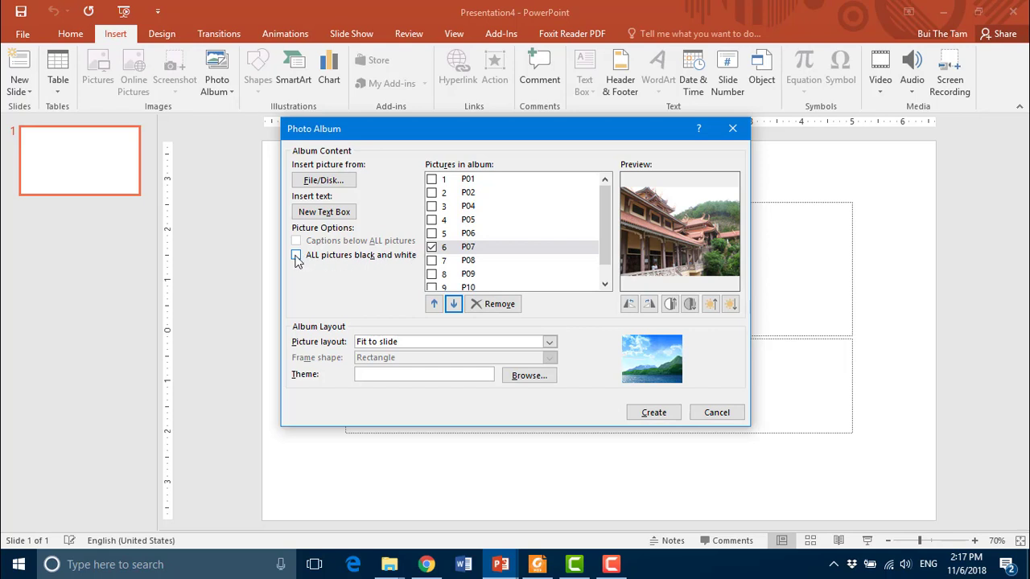
# Step: Uncheck 'ALL pictures black and white' and expand the Picture layout dropdown
pyautogui.click(296, 255)
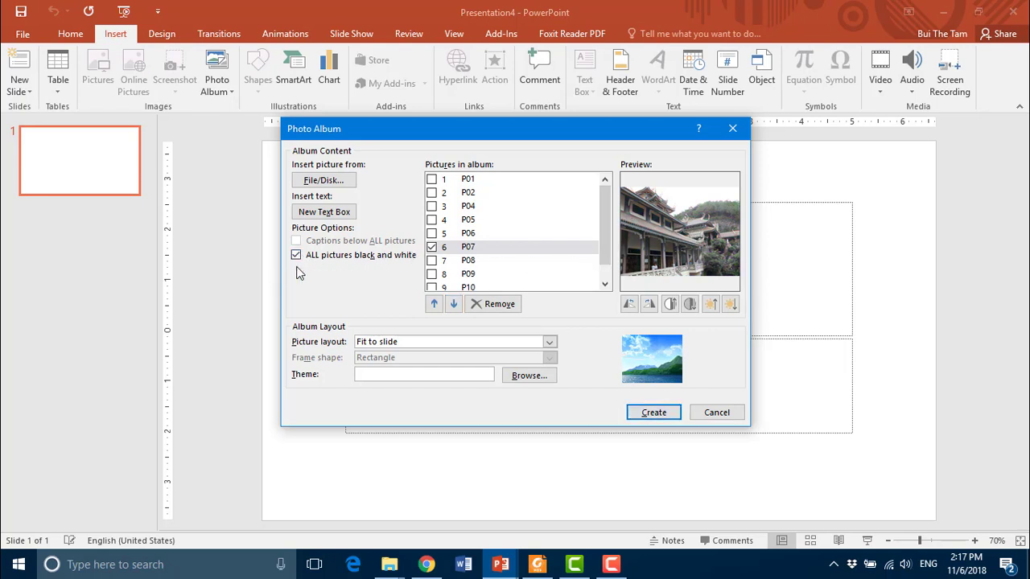
pyautogui.click(296, 256)
pyautogui.click(549, 342)
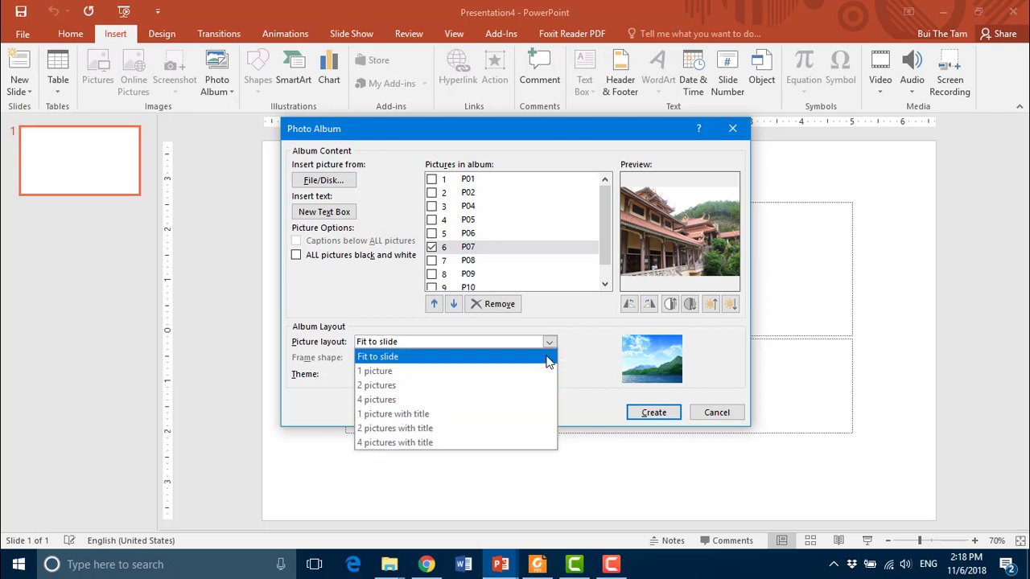
# Step: Pick 'Fit to slide' from the Picture layout list
pyautogui.click(409, 343)
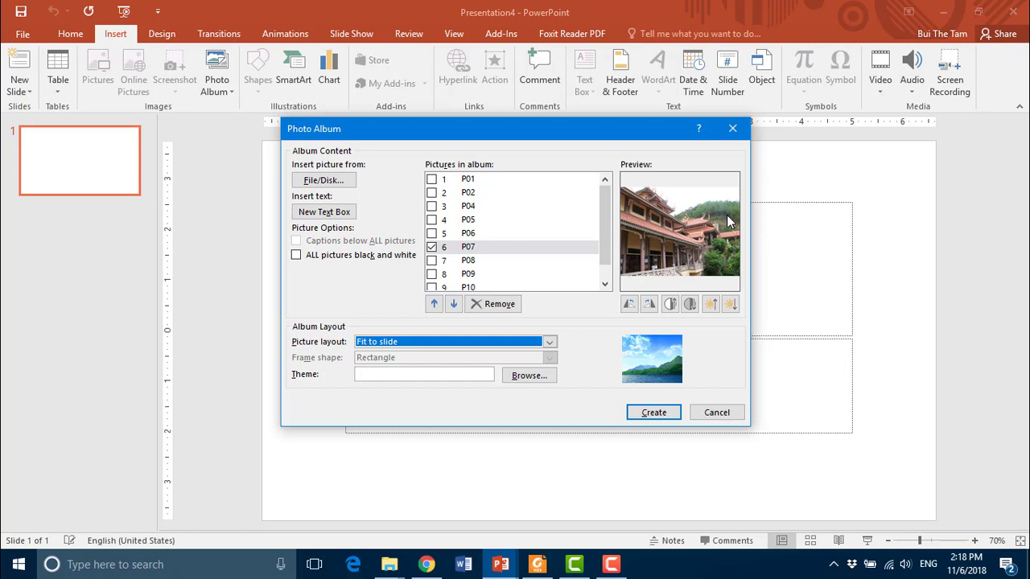
# Step: Create the photo album presentation and place the cursor in its 'Photo Album' title
pyautogui.click(652, 415)
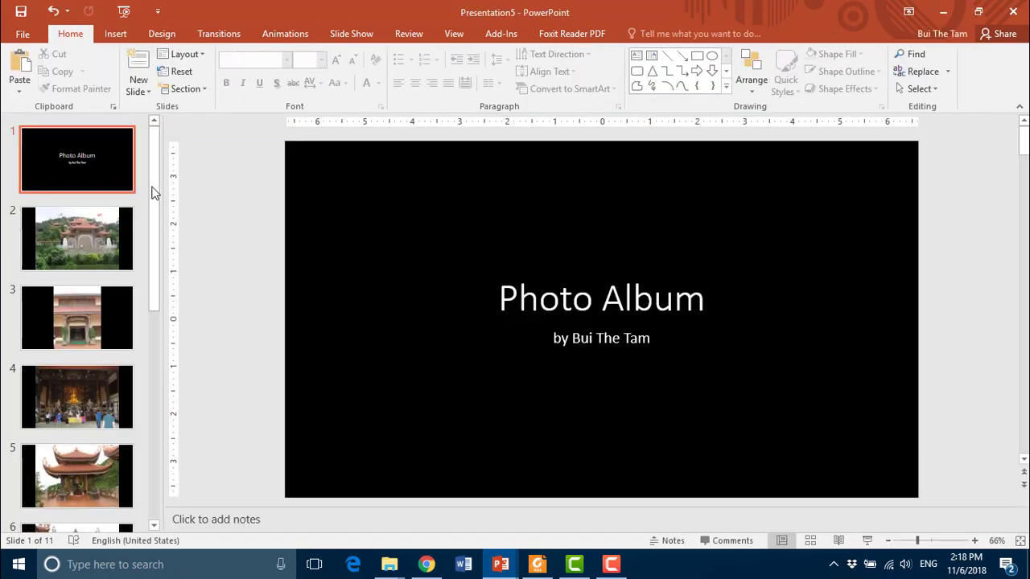
pyautogui.moveTo(154, 191)
pyautogui.mouseDown()
pyautogui.moveTo(157, 392)
pyautogui.moveTo(145, 156)
pyautogui.mouseUp()
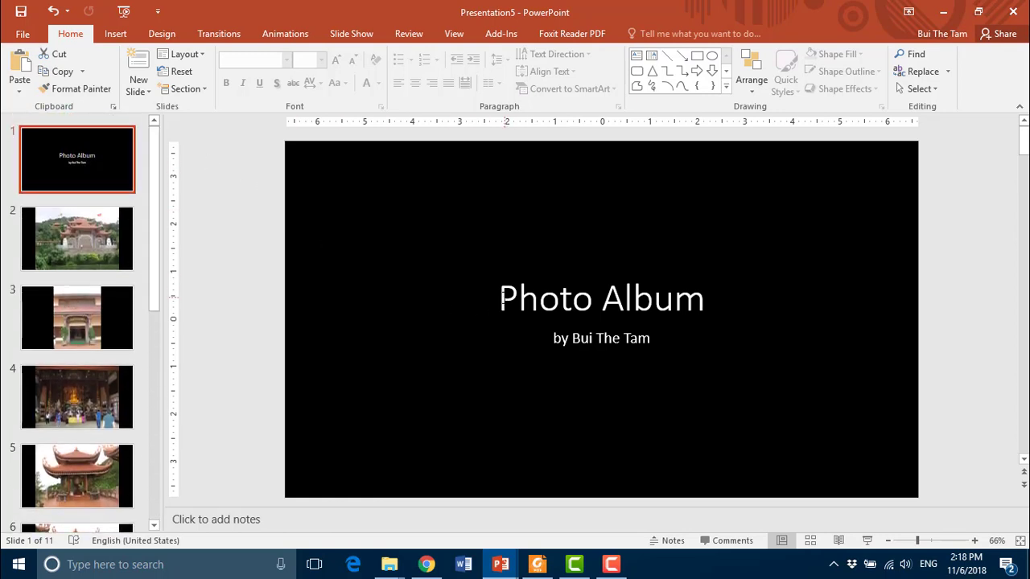
pyautogui.click(500, 298)
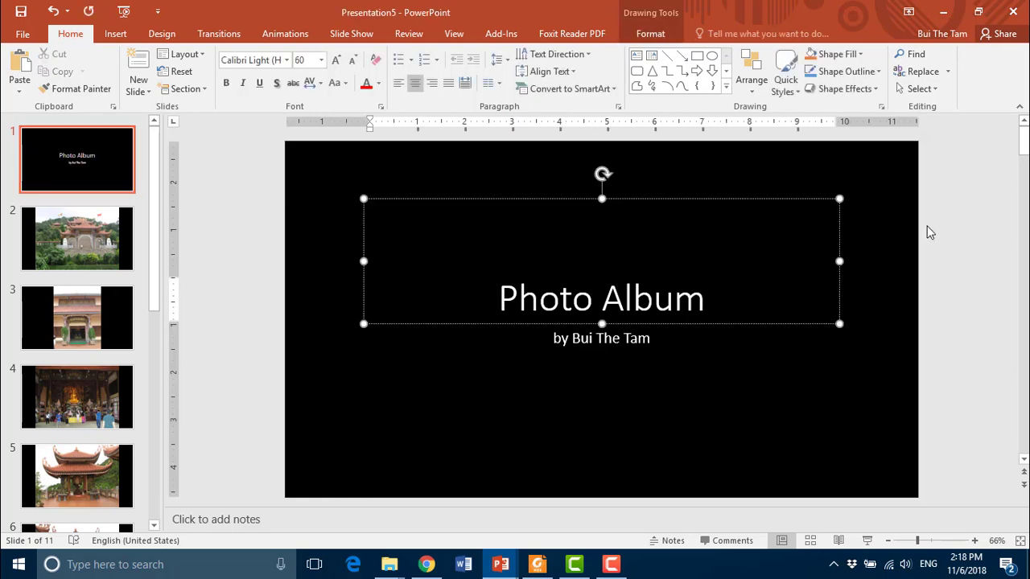
# Step: Replace the title text with 'Thiền Viện Cái Bầu'
pyautogui.press('Delete')
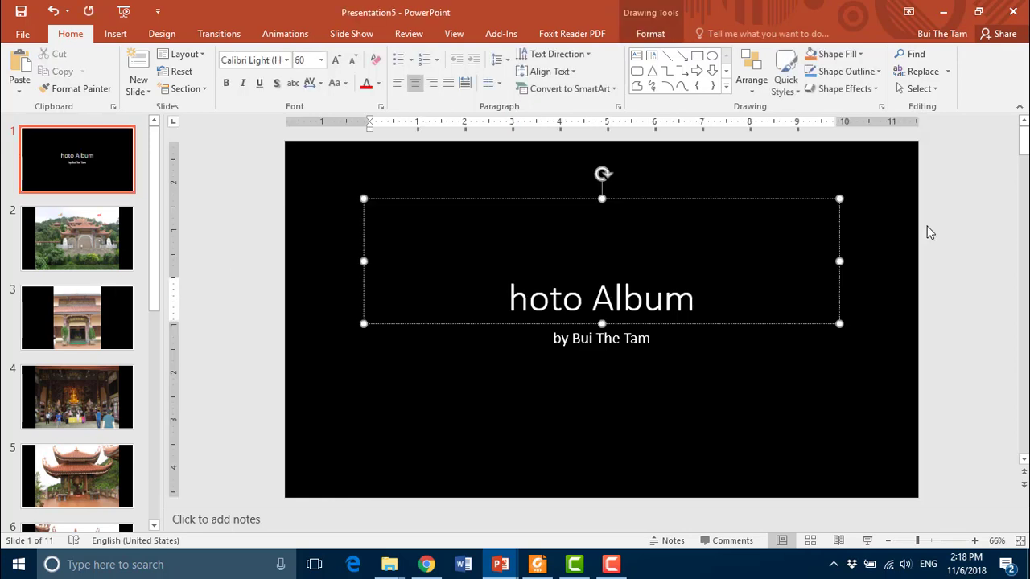
pyautogui.press('Delete')
pyautogui.press('Delete')
pyautogui.press('Delete')
pyautogui.press('Delete')
pyautogui.press('Delete')
pyautogui.press('Delete')
pyautogui.press('Delete')
pyautogui.press('Delete')
pyautogui.press('Delete')
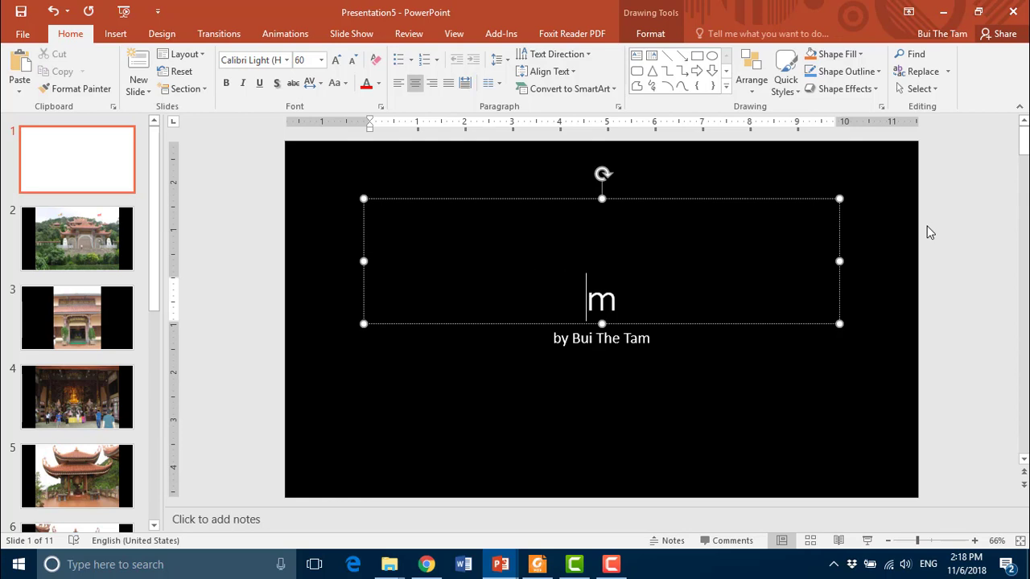
pyautogui.press('Delete')
pyautogui.write('Thi')
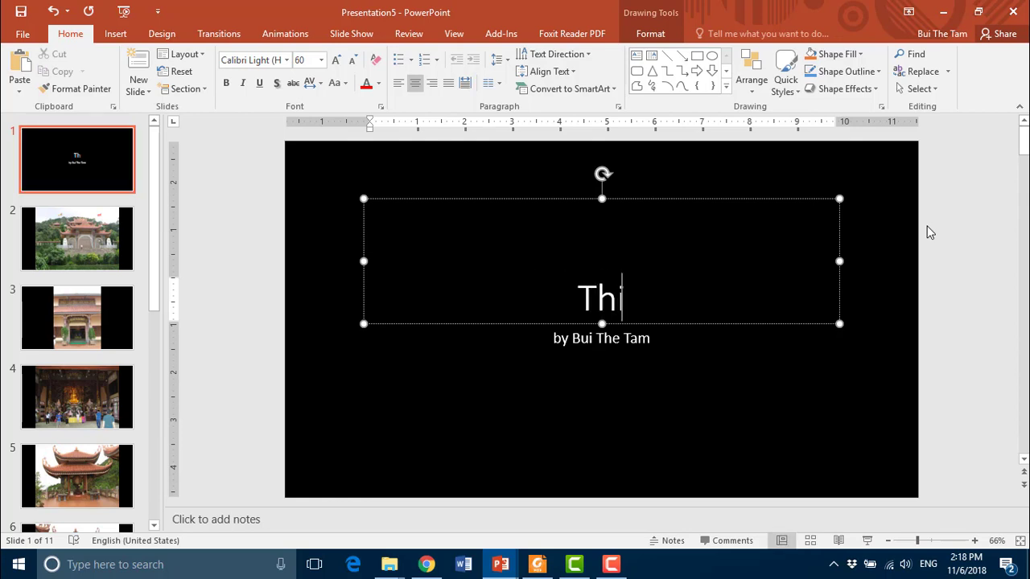
pyautogui.write('eefn V')
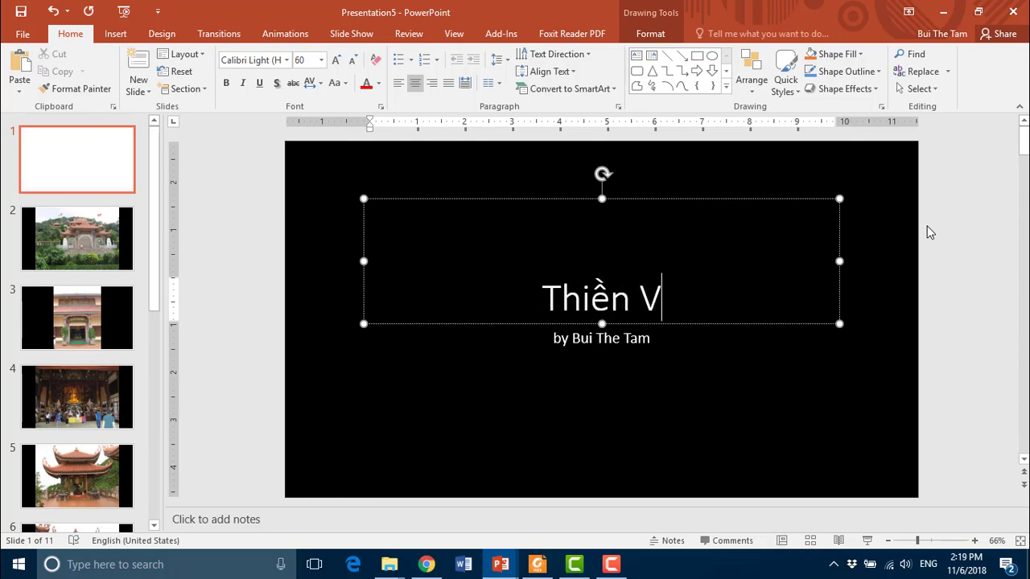
pyautogui.write('ieejn Ca')
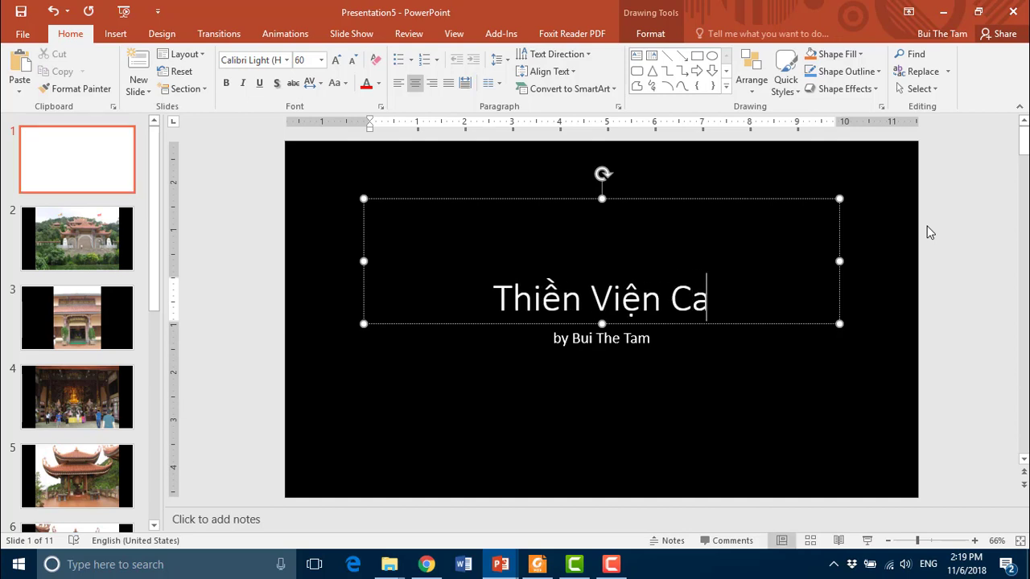
pyautogui.write('si B')
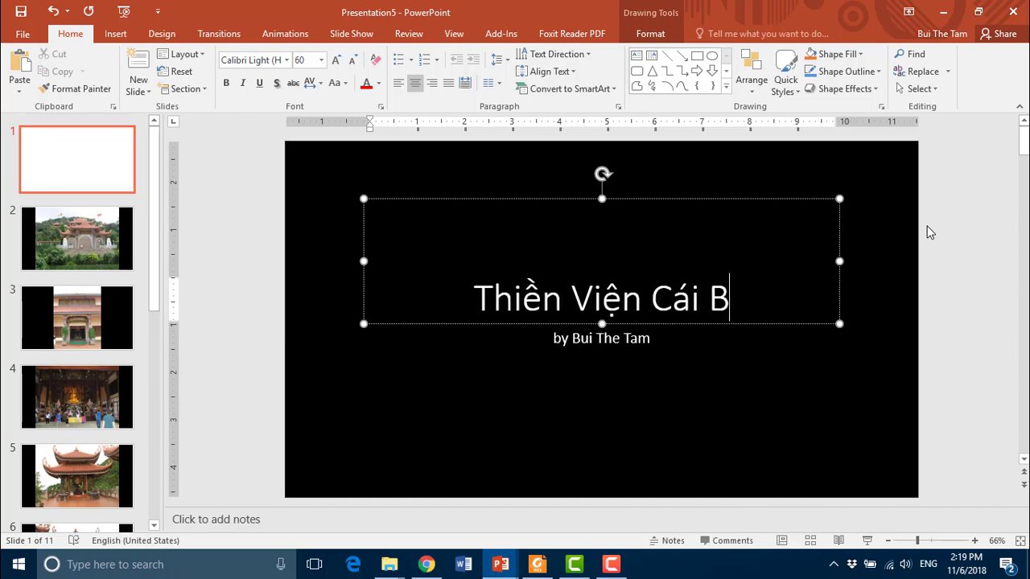
pyautogui.write('aafu')
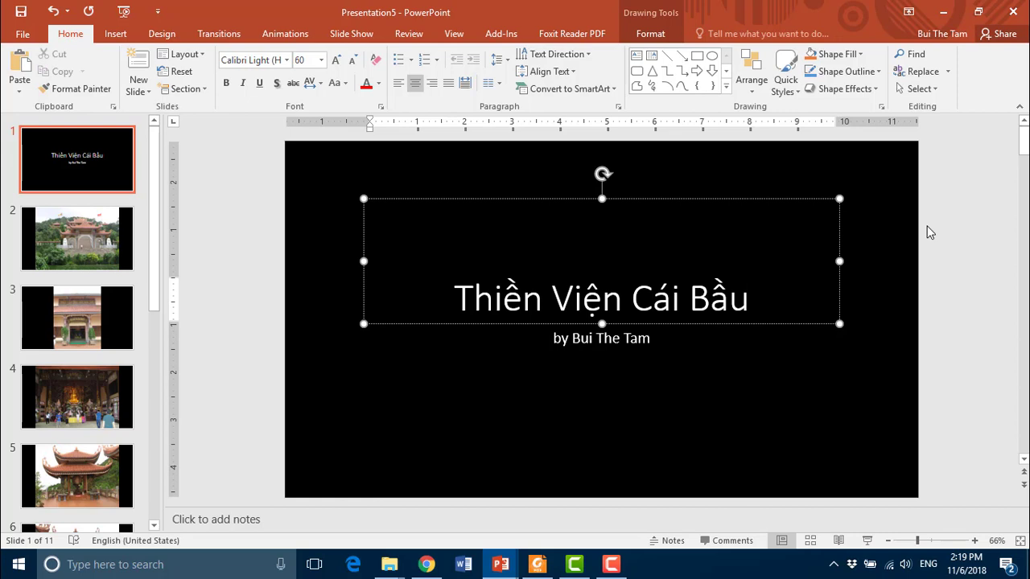
pyautogui.click(650, 337)
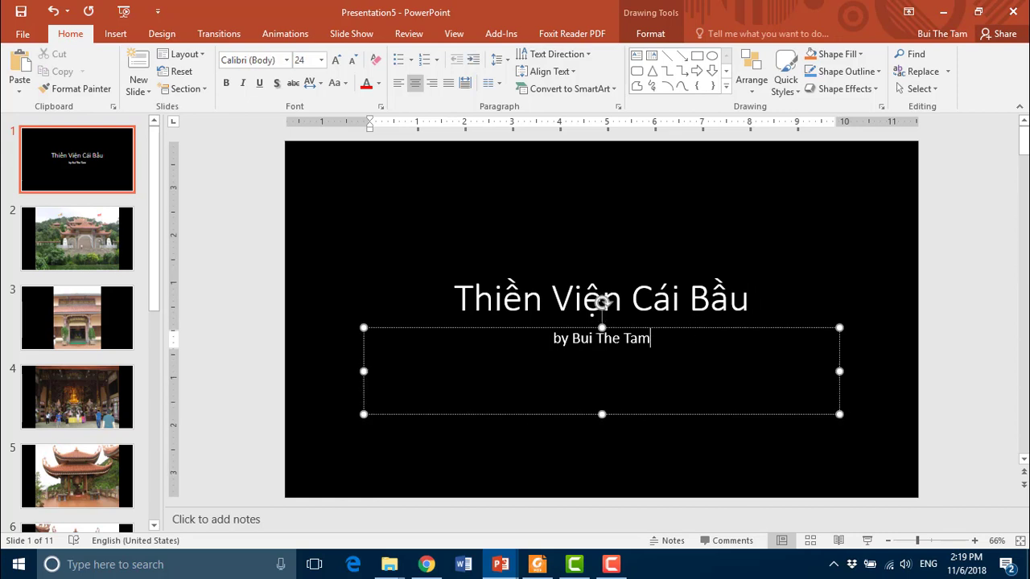
pyautogui.click(749, 299)
pyautogui.click(879, 234)
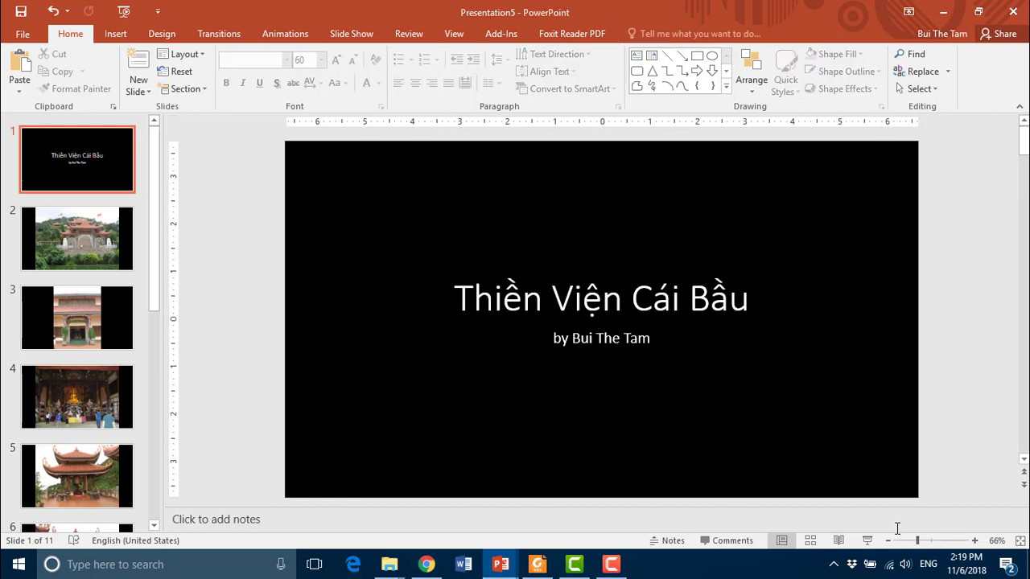
pyautogui.click(869, 543)
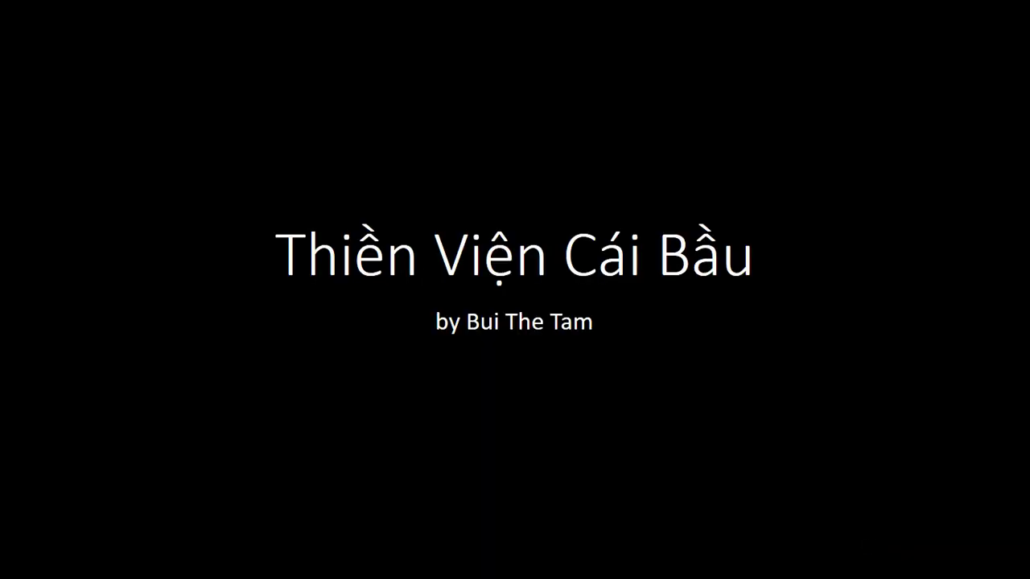
pyautogui.click(823, 338)
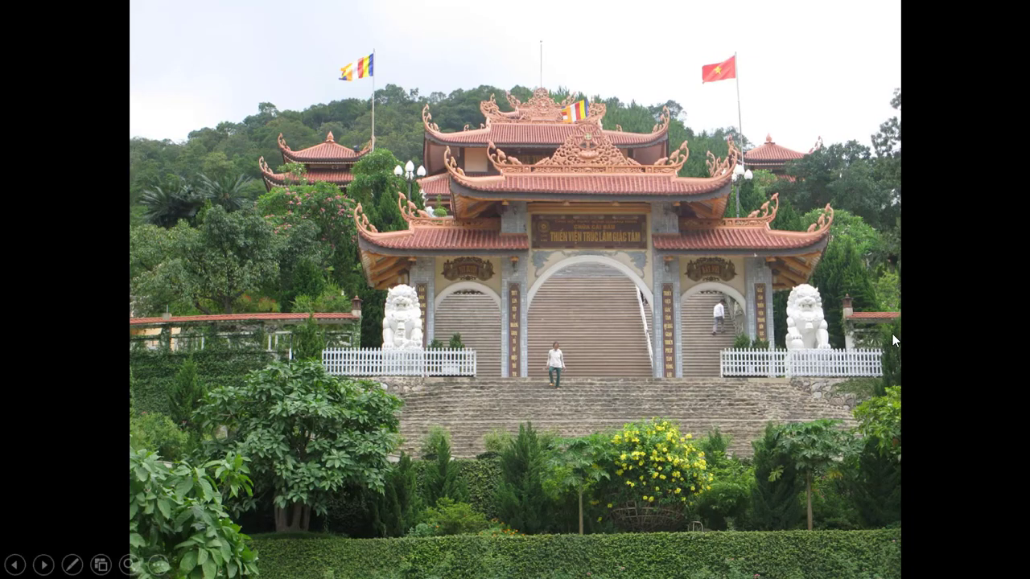
pyautogui.click(927, 328)
pyautogui.click(970, 358)
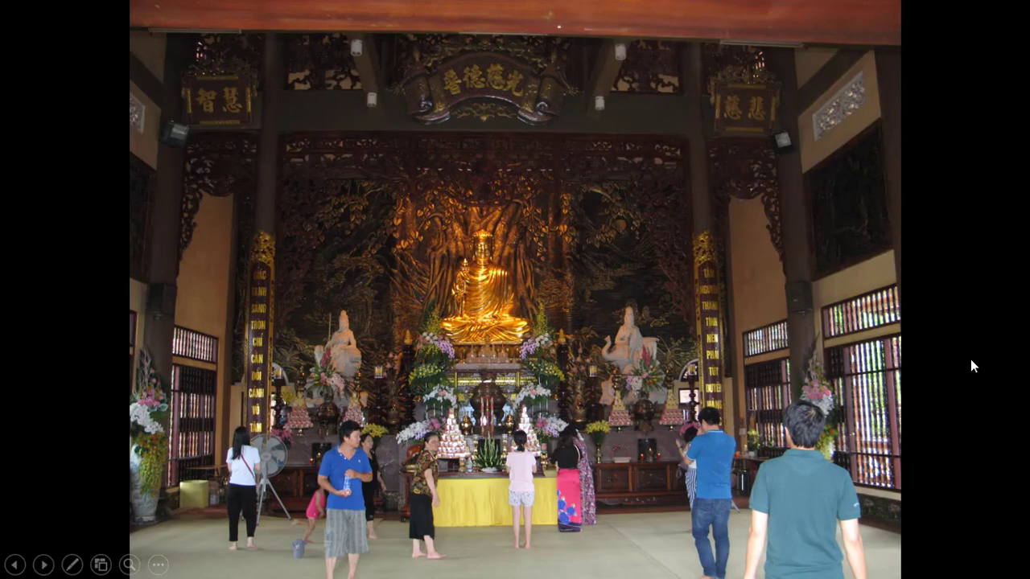
pyautogui.click(970, 359)
pyautogui.click(971, 359)
pyautogui.click(971, 358)
pyautogui.click(971, 359)
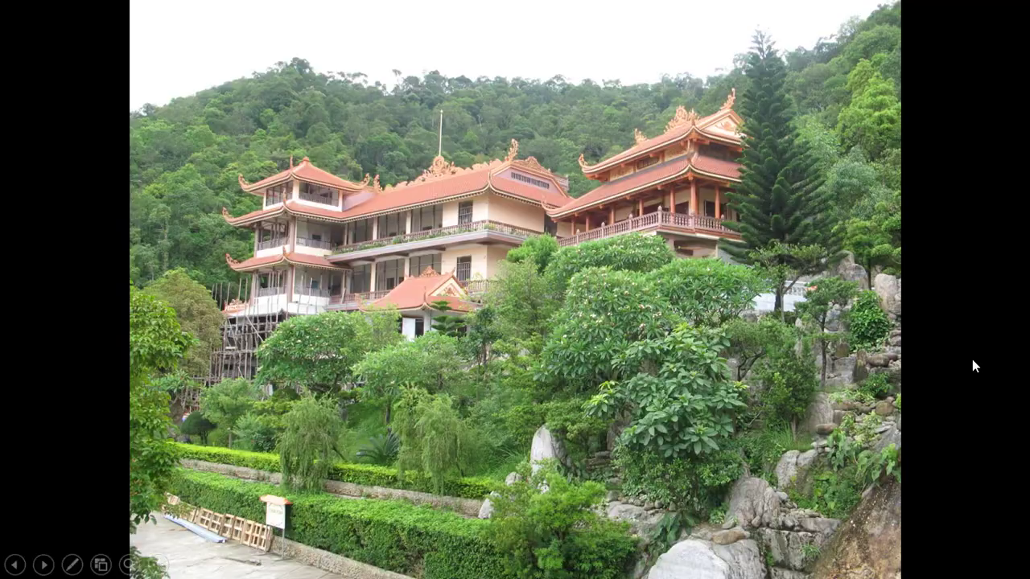
pyautogui.click(971, 359)
pyautogui.click(972, 359)
pyautogui.click(974, 359)
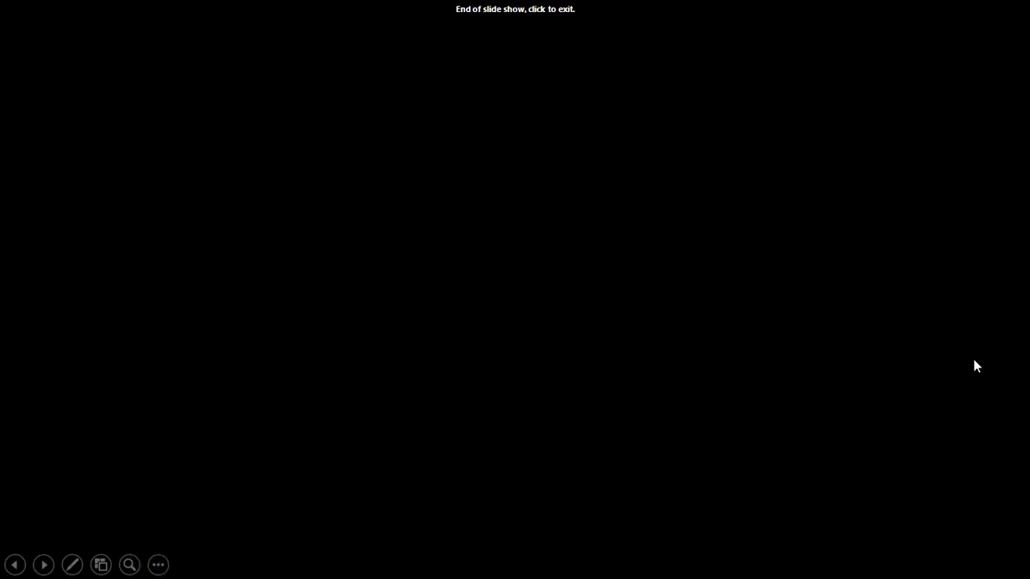
pyautogui.click(973, 359)
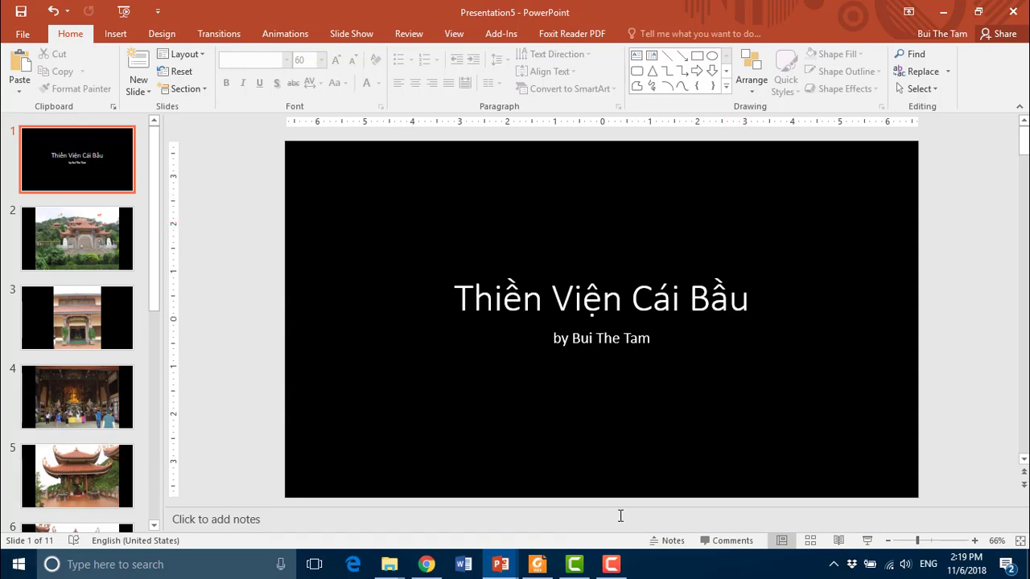
# Step: Read through the lesson PDF, from the export-to-MP4 section back to the Bài thực hành 12 exercise
pyautogui.click(539, 567)
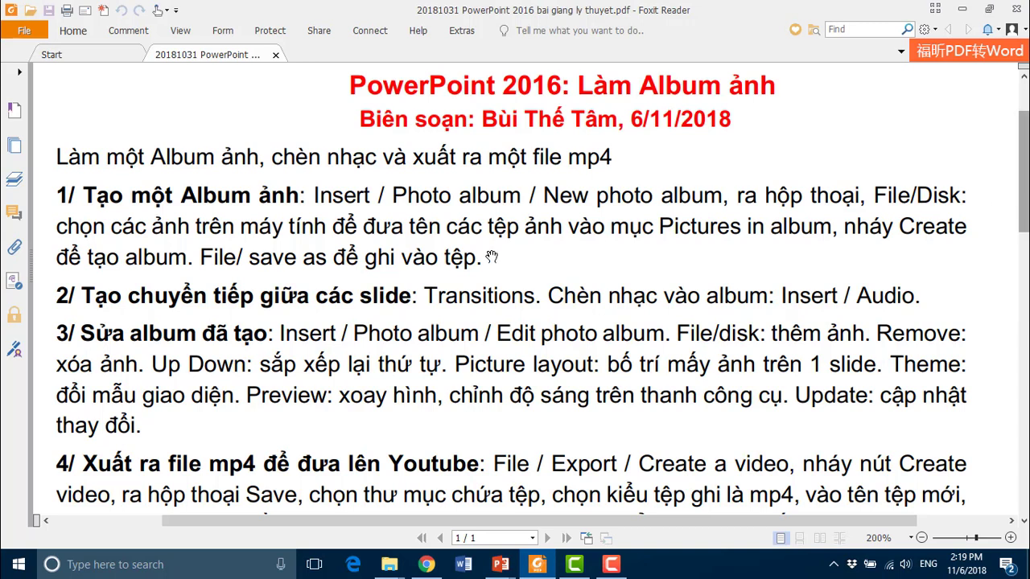
pyautogui.click(1023, 164)
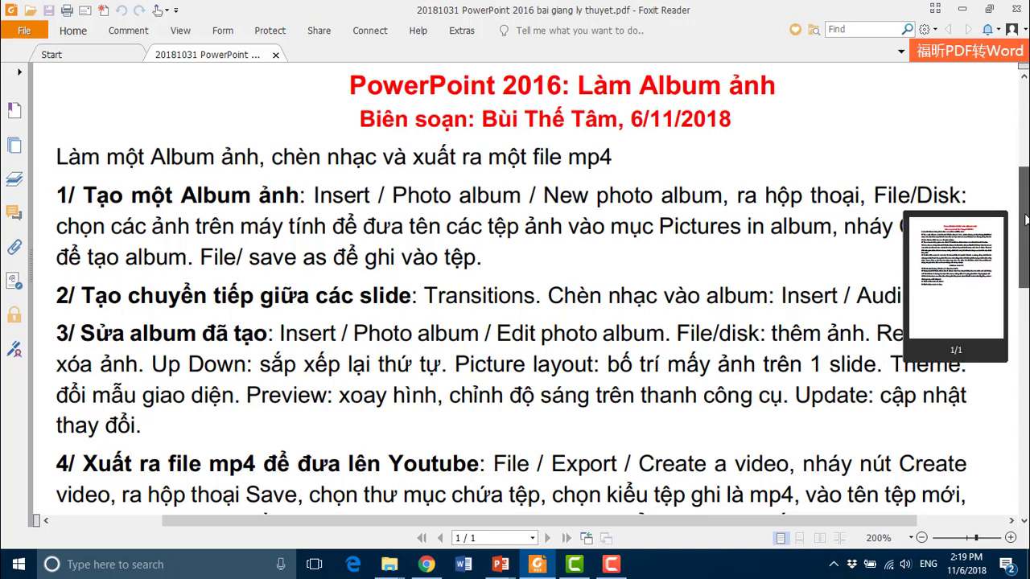
pyautogui.moveTo(1024, 163); pyautogui.dragTo(1024, 219)
pyautogui.moveTo(800, 369)
pyautogui.mouseDown()
pyautogui.moveTo(798, 190)
pyautogui.moveTo(802, 206)
pyautogui.mouseUp()
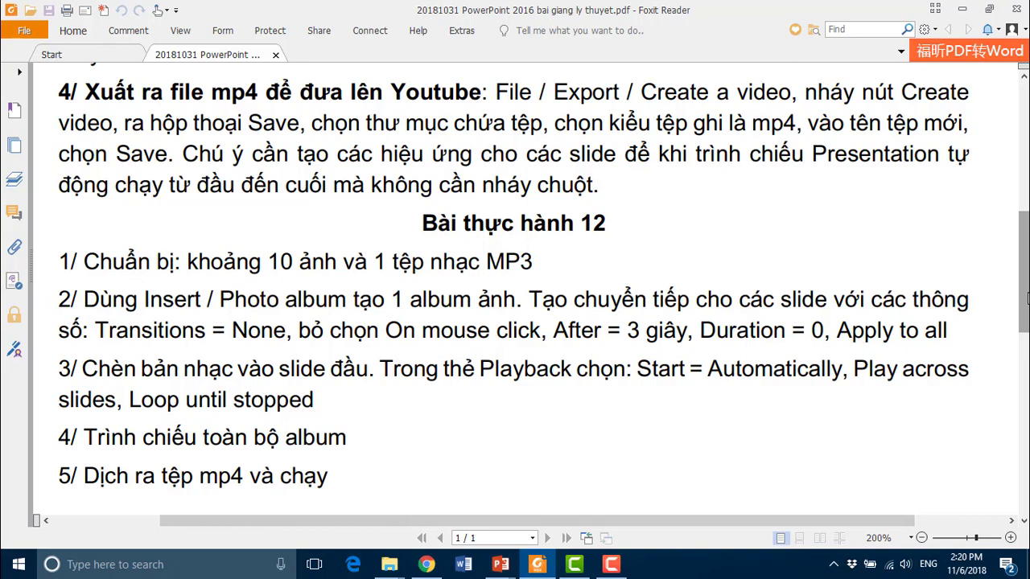
pyautogui.moveTo(1027, 297); pyautogui.dragTo(1027, 269)
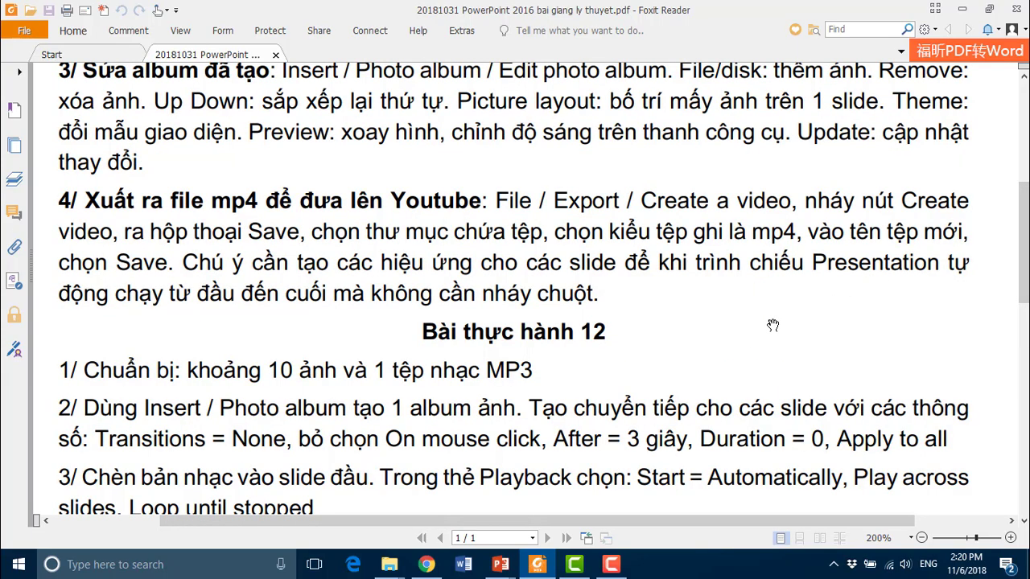
pyautogui.moveTo(772, 324); pyautogui.dragTo(771, 578)
pyautogui.moveTo(534, 408); pyautogui.dragTo(534, 234)
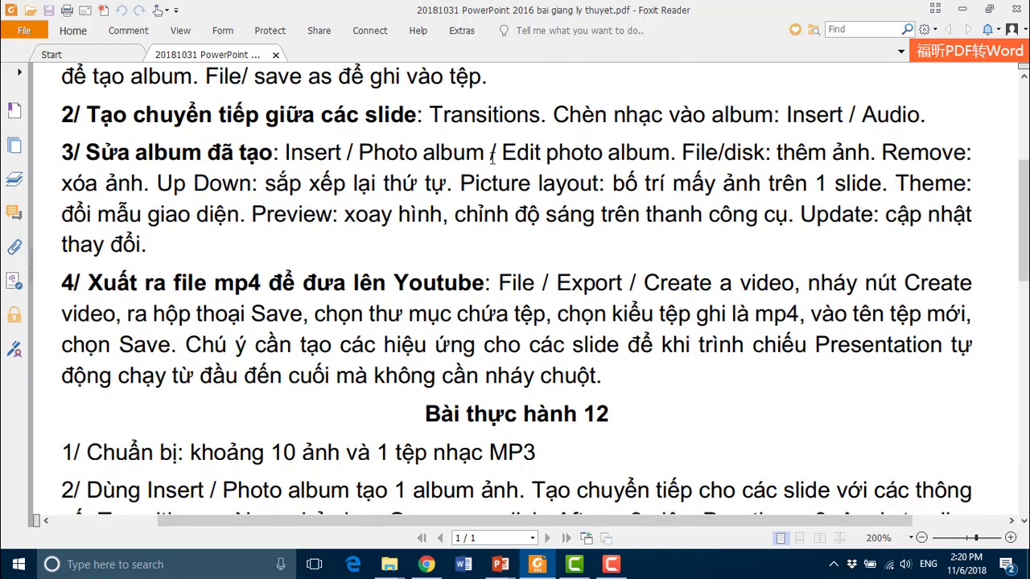
pyautogui.moveTo(574, 564)
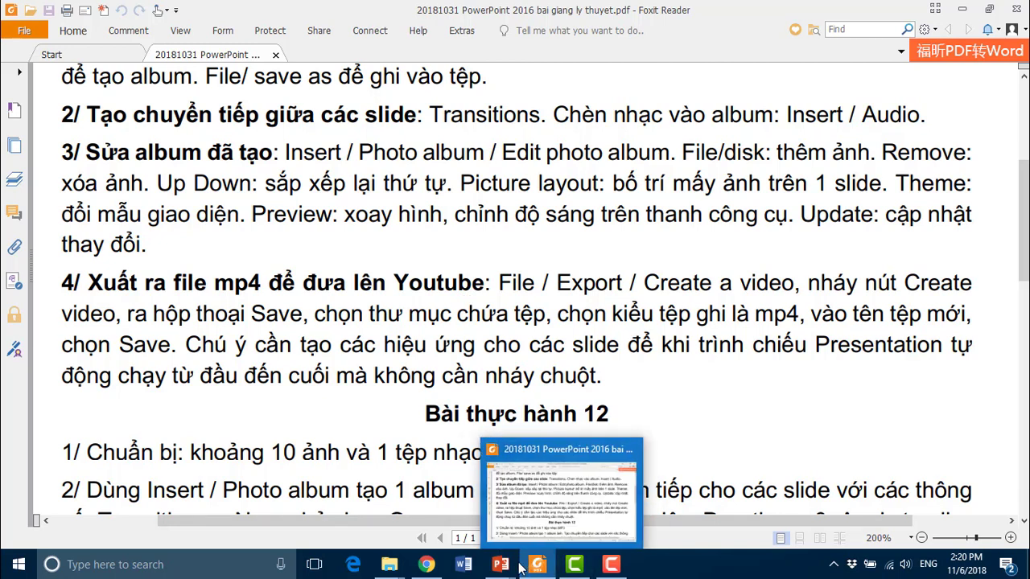
pyautogui.moveTo(497, 564)
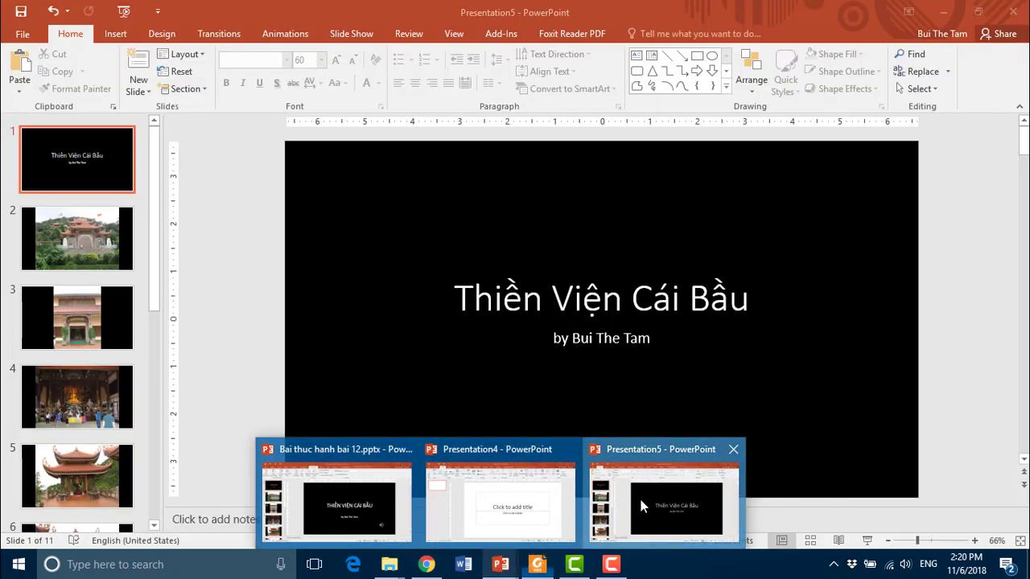
# Step: Switch to the 11-slide Bai thuc hanh bai 12.pptx album whose title slide has a sound icon
pyautogui.click(641, 500)
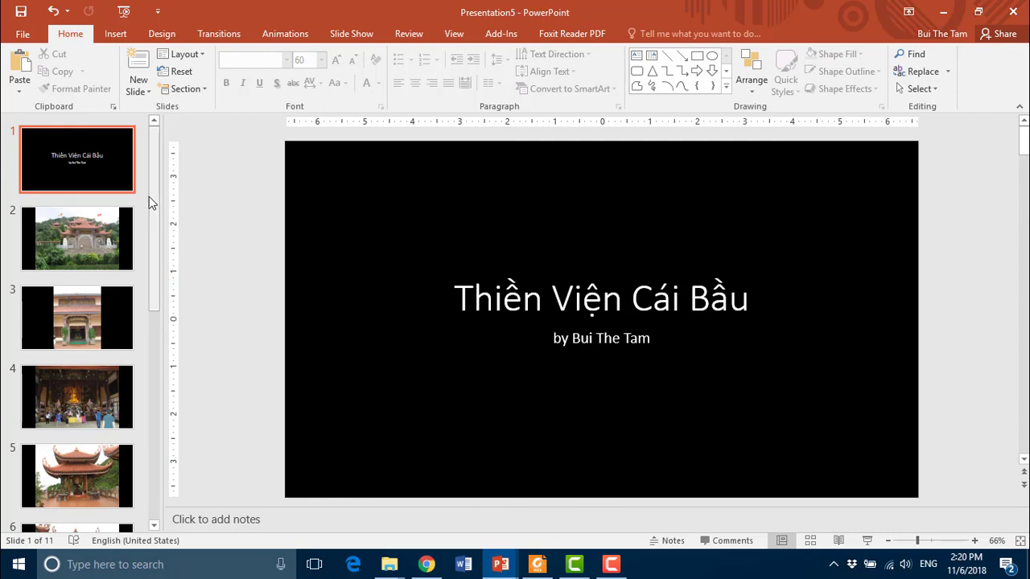
pyautogui.moveTo(157, 248); pyautogui.dragTo(156, 278)
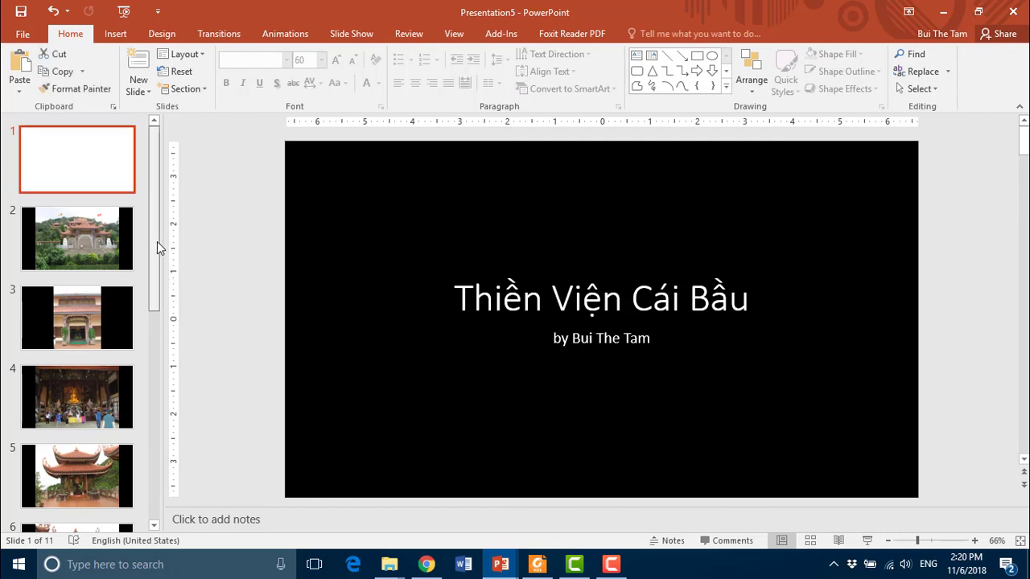
pyautogui.scroll(3, 156, 278)
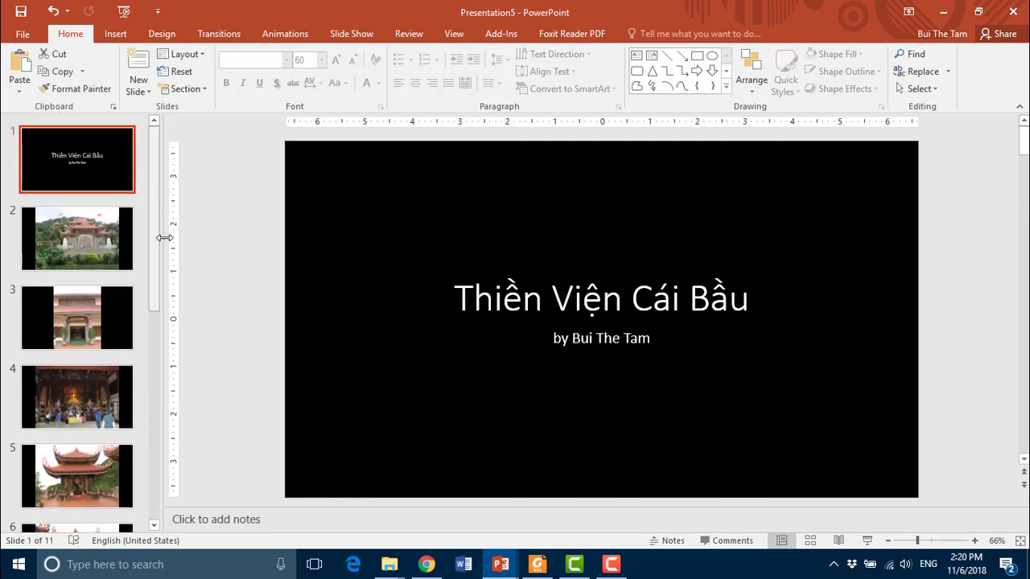
pyautogui.moveTo(500, 563)
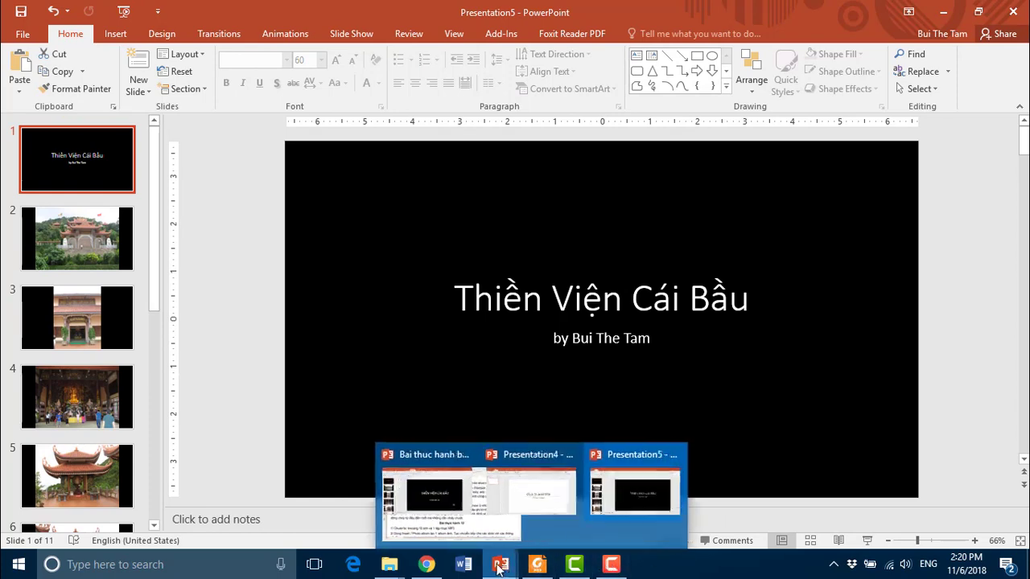
pyautogui.click(304, 502)
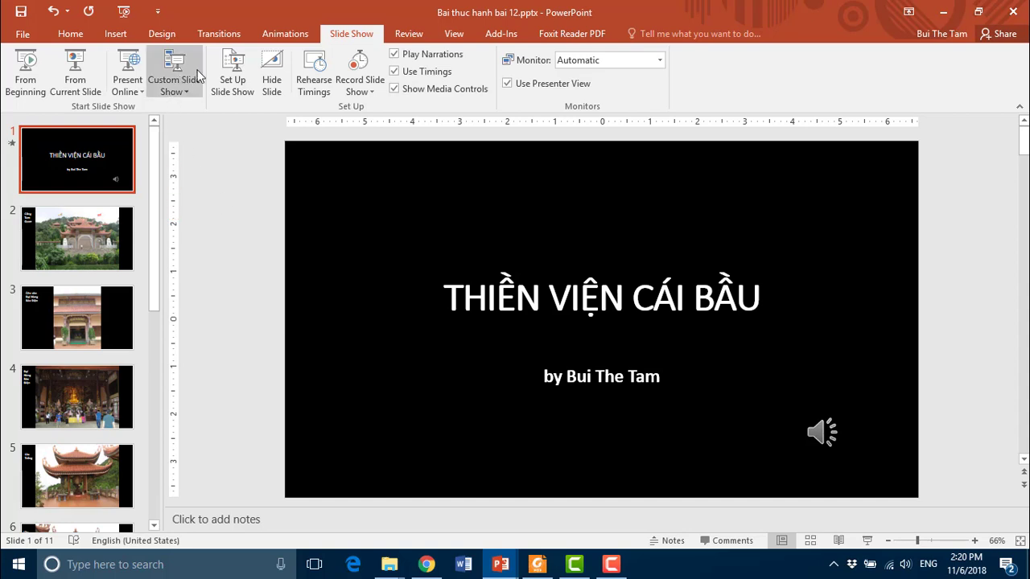
# Step: Set every slide to no transition, advancing automatically after 00:03.00
pyautogui.click(208, 39)
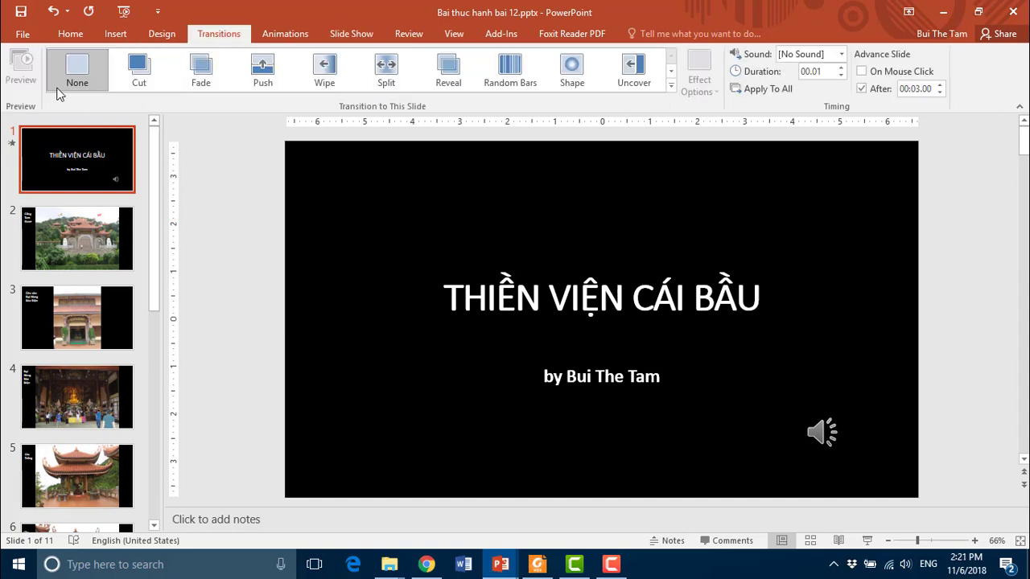
pyautogui.moveTo(155, 235)
pyautogui.mouseDown()
pyautogui.moveTo(163, 372)
pyautogui.moveTo(156, 149)
pyautogui.mouseUp()
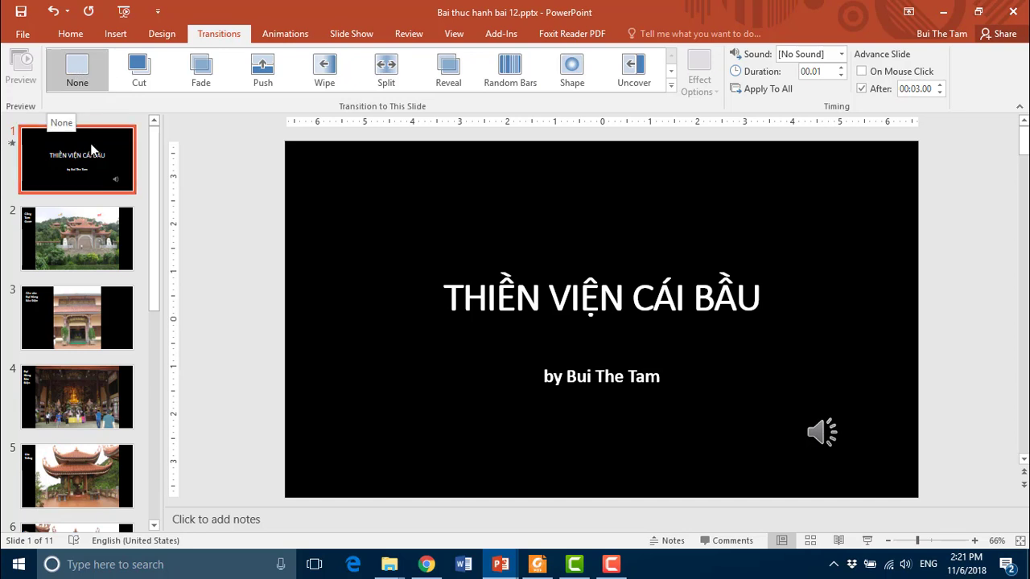
pyautogui.click(81, 79)
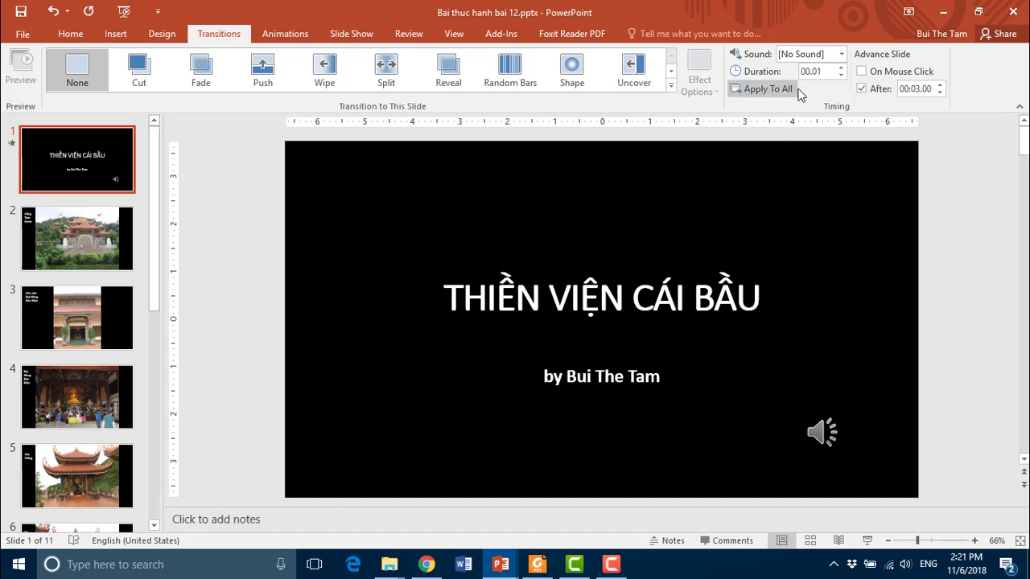
pyautogui.click(769, 89)
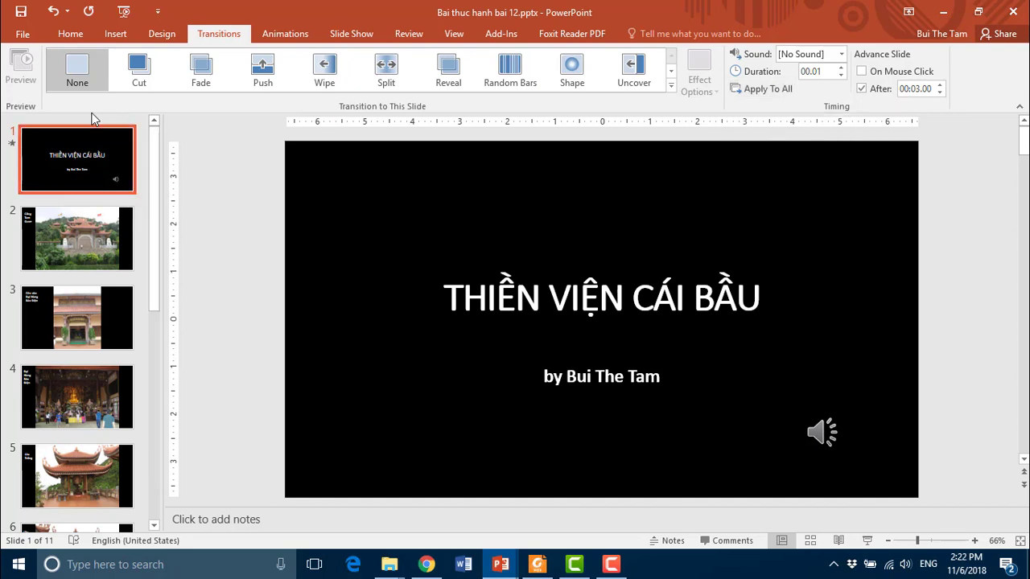
# Step: Bring Foxit Reader forward and scroll to the lesson's sections 2–4 and Bài thực hành 12 steps
pyautogui.moveTo(545, 570)
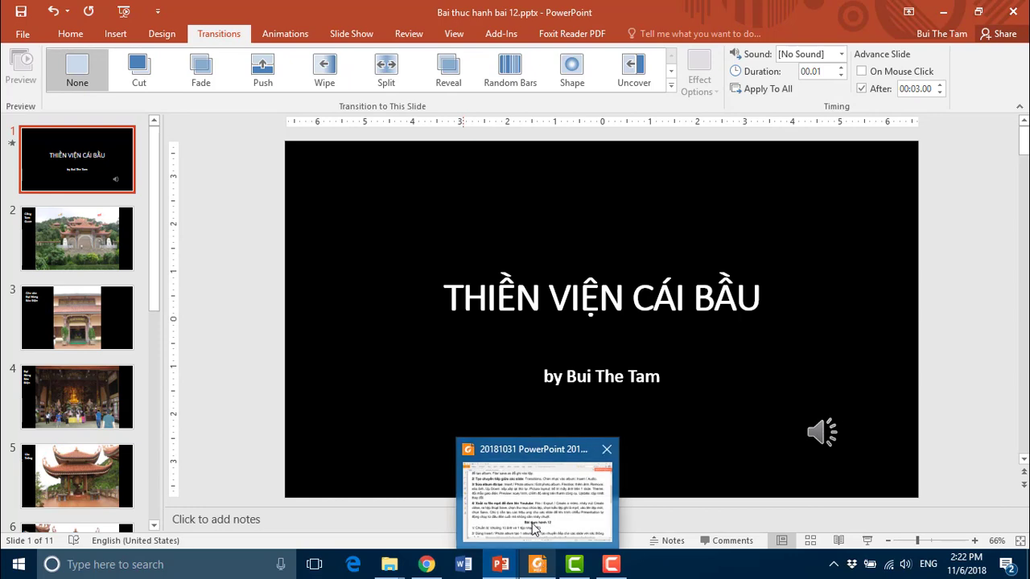
pyautogui.click(531, 519)
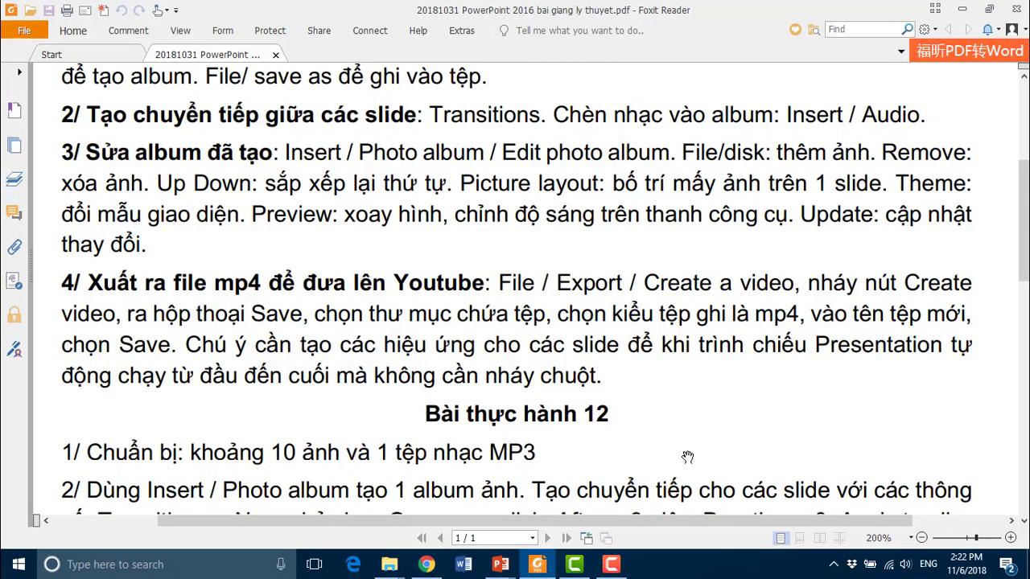
pyautogui.scroll(-2, 684, 456)
pyautogui.scroll(-2, 684, 457)
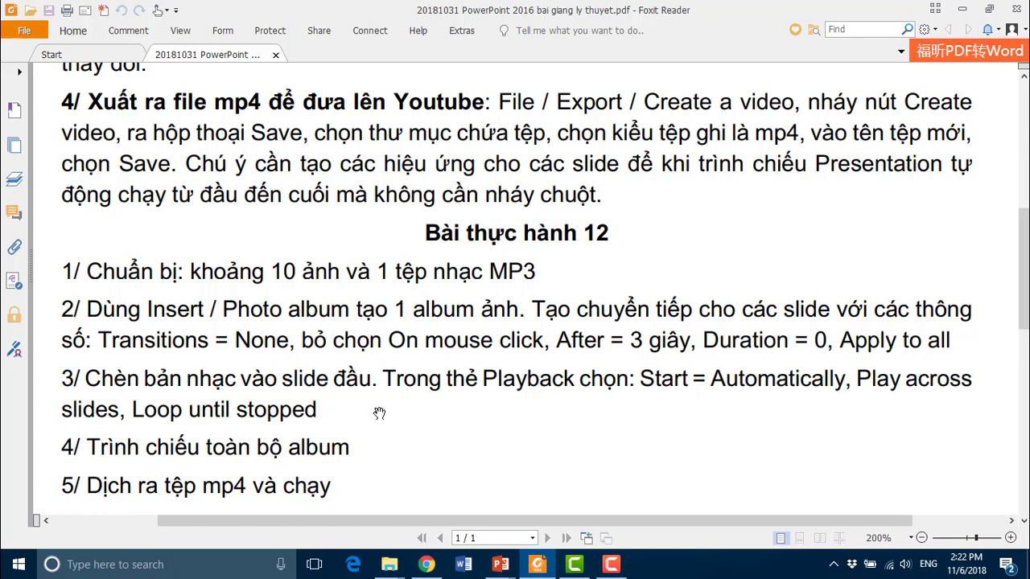
pyautogui.moveTo(1026, 304); pyautogui.dragTo(1026, 288)
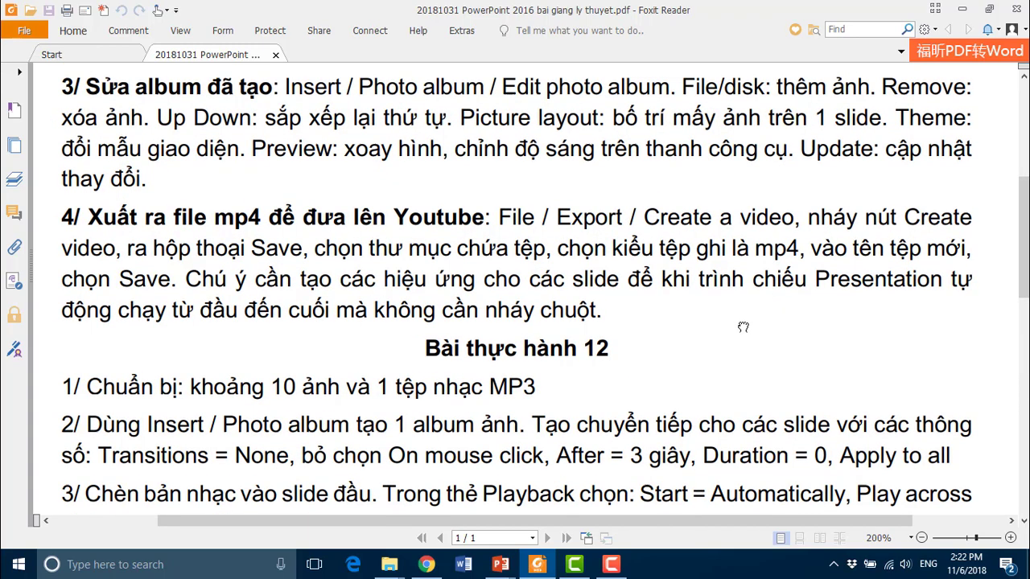
pyautogui.moveTo(744, 315)
pyautogui.mouseDown()
pyautogui.moveTo(742, 415)
pyautogui.moveTo(743, 389)
pyautogui.mouseUp()
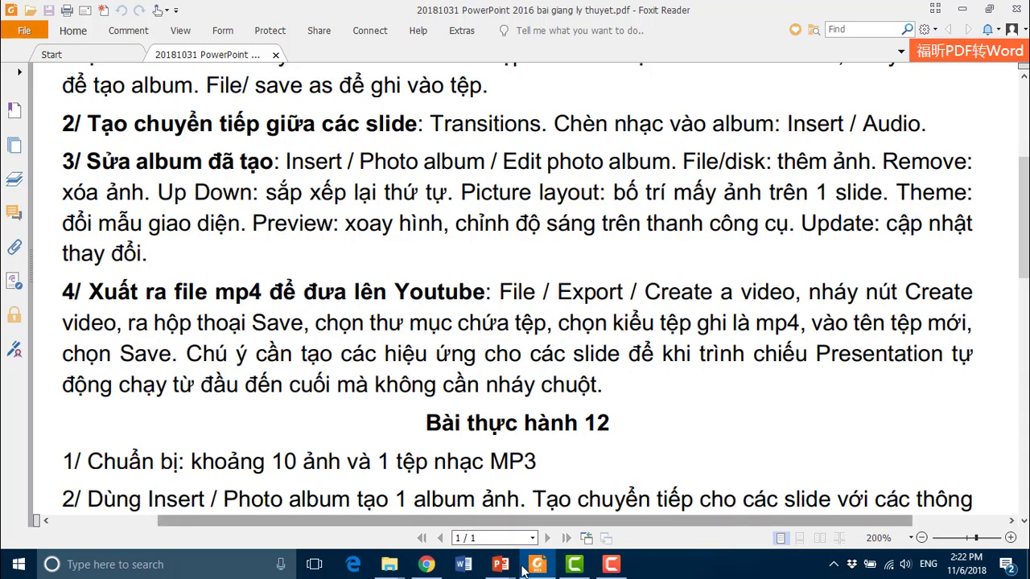
# Step: Back in Bai thuc hanh bai 12.pptx, insert NoiVoiAnh2.mp3 from this PC onto the title slide
pyautogui.moveTo(507, 571)
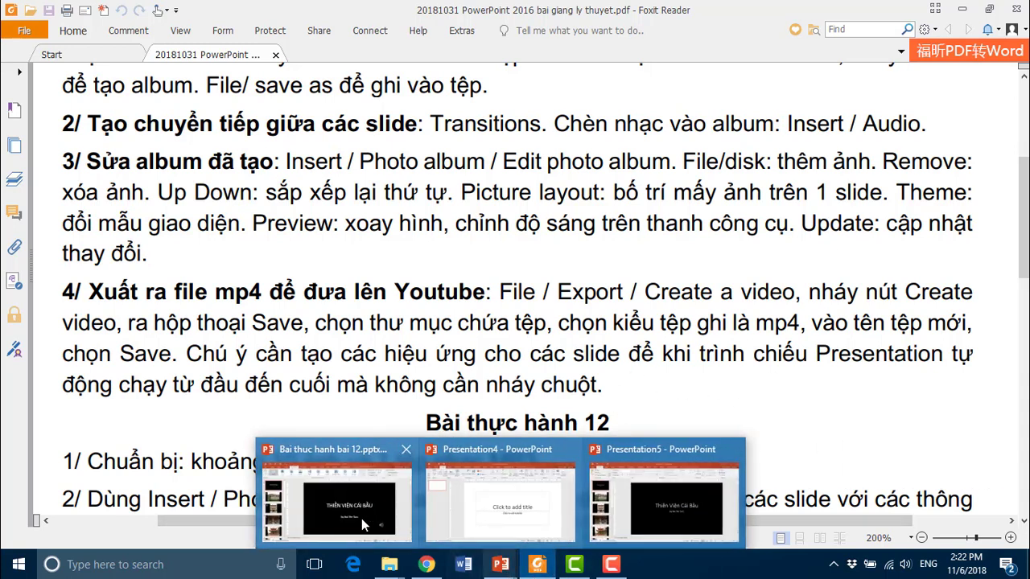
pyautogui.click(333, 508)
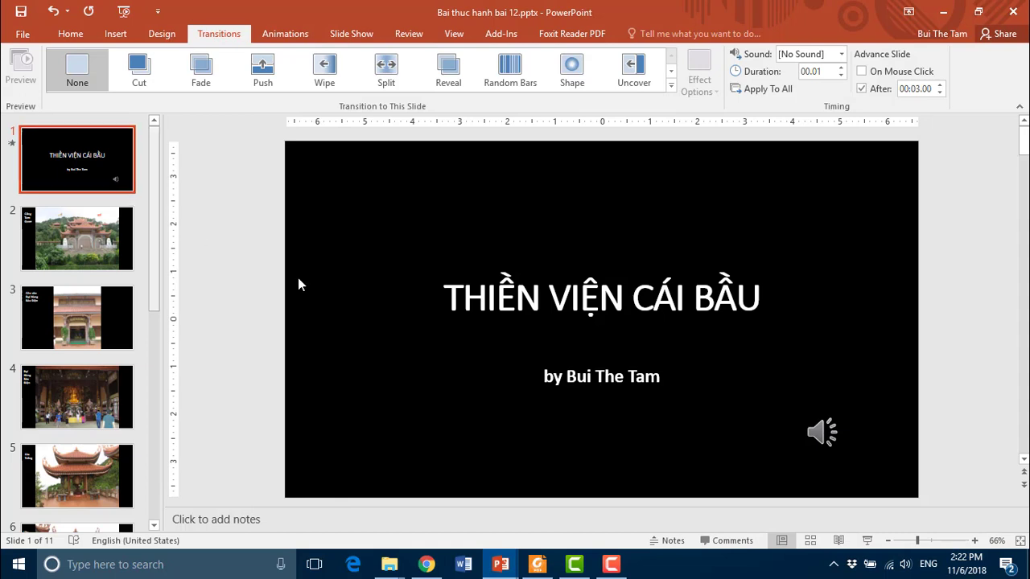
pyautogui.click(115, 34)
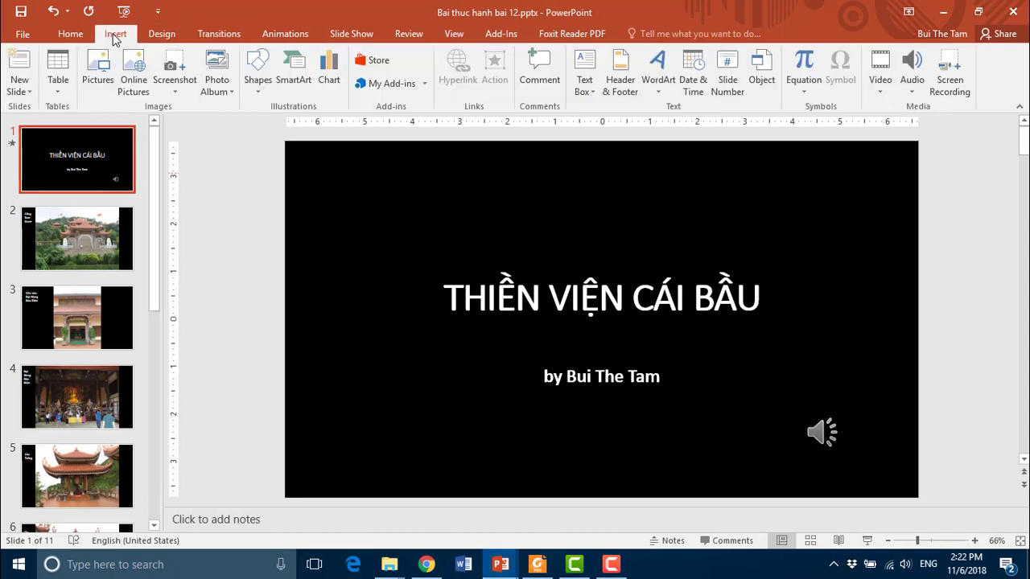
pyautogui.click(912, 92)
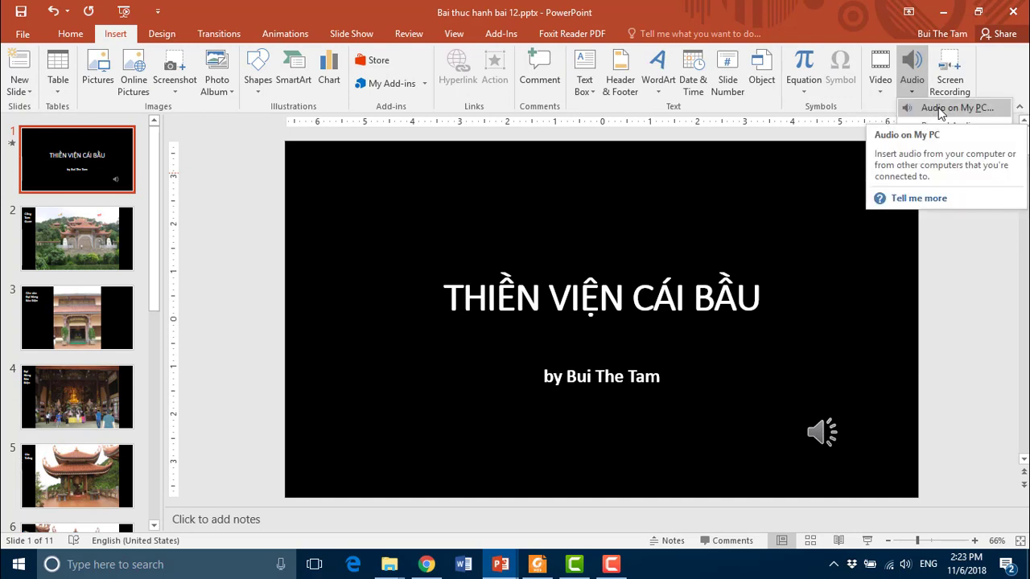
pyautogui.click(941, 109)
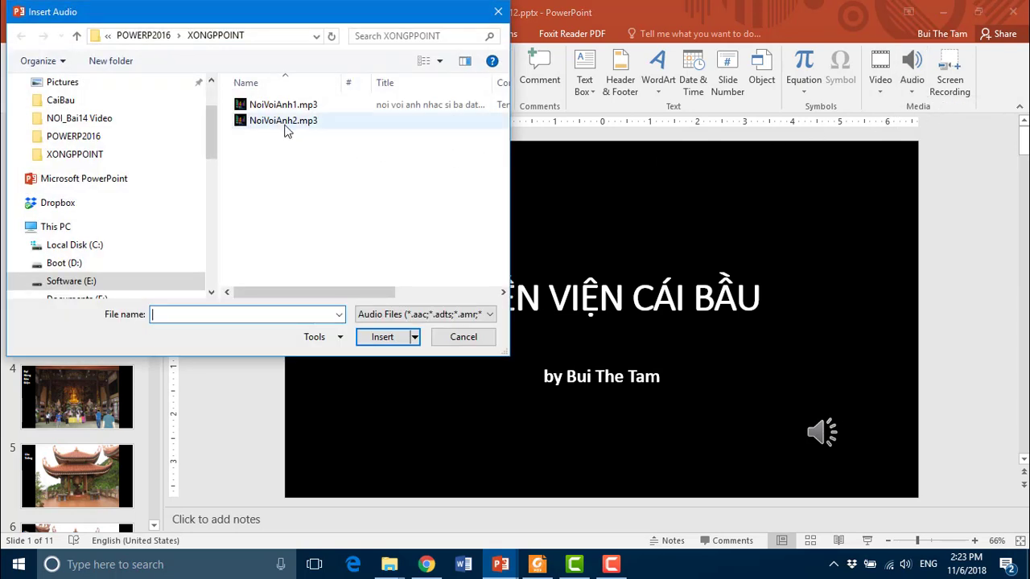
pyautogui.click(285, 122)
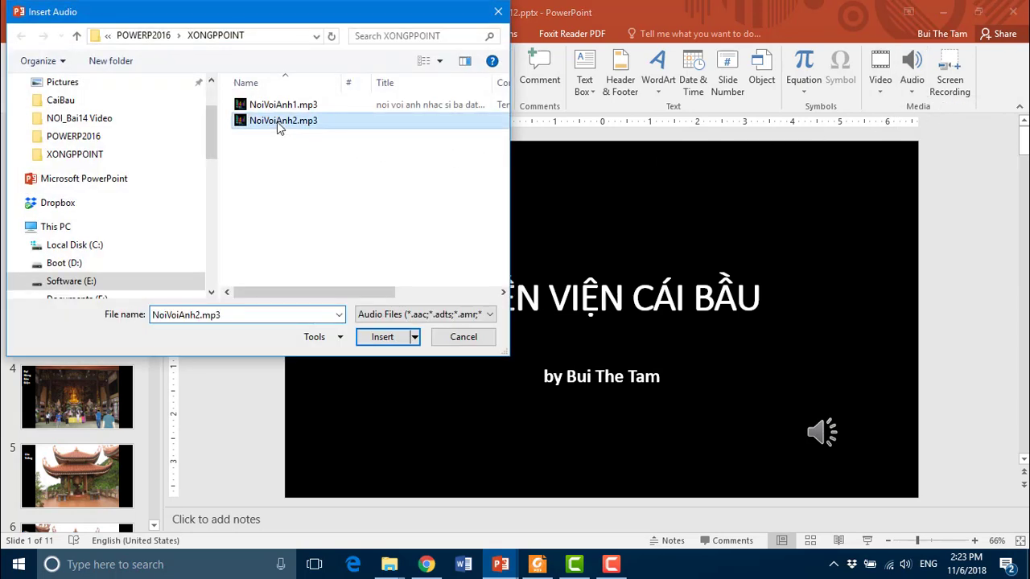
pyautogui.click(380, 341)
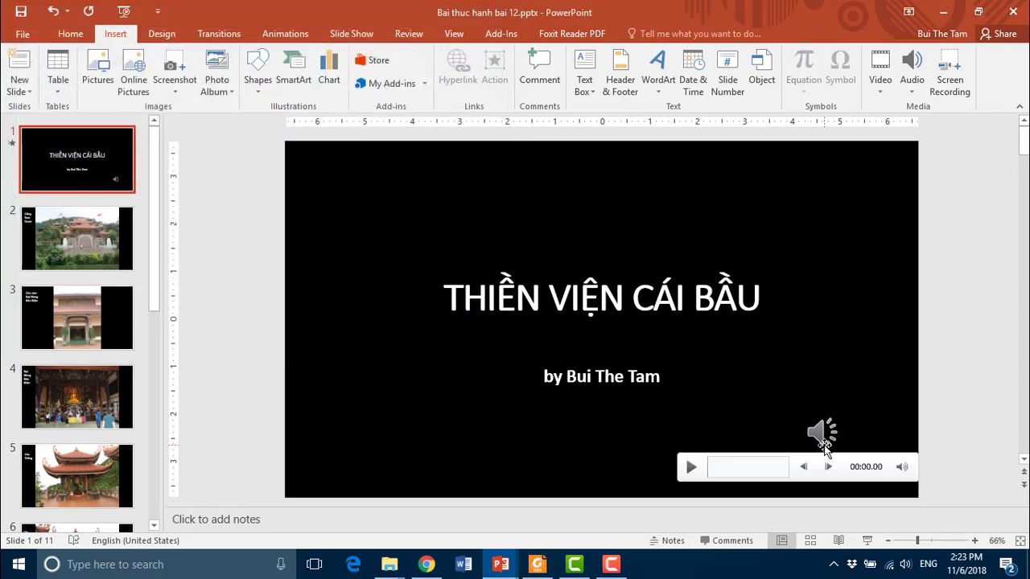
# Step: Set the title-slide audio clip's playback Start to Automatically, then reselect the clip to check
pyautogui.click(822, 438)
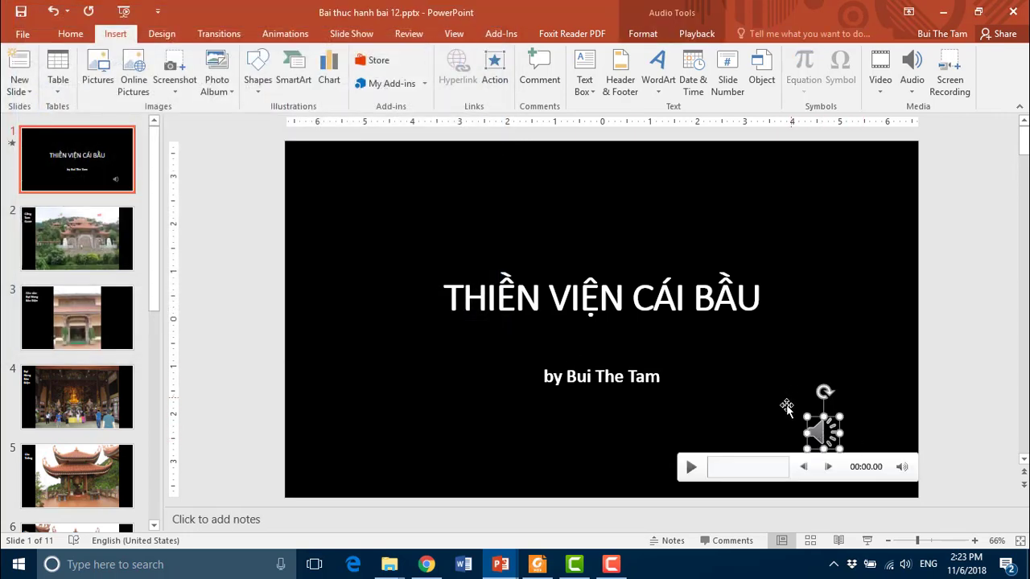
pyautogui.click(695, 34)
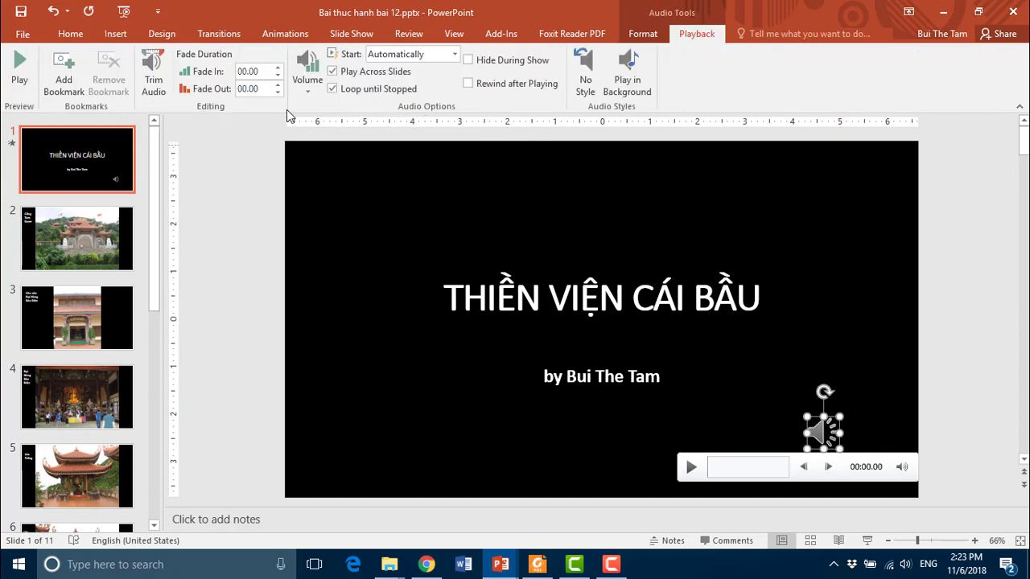
pyautogui.click(454, 55)
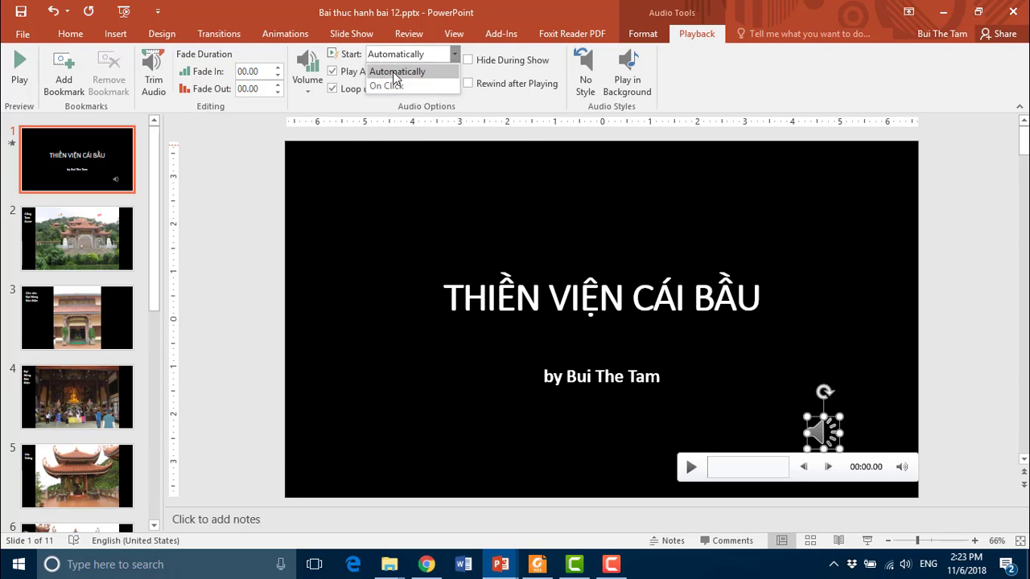
pyautogui.click(258, 132)
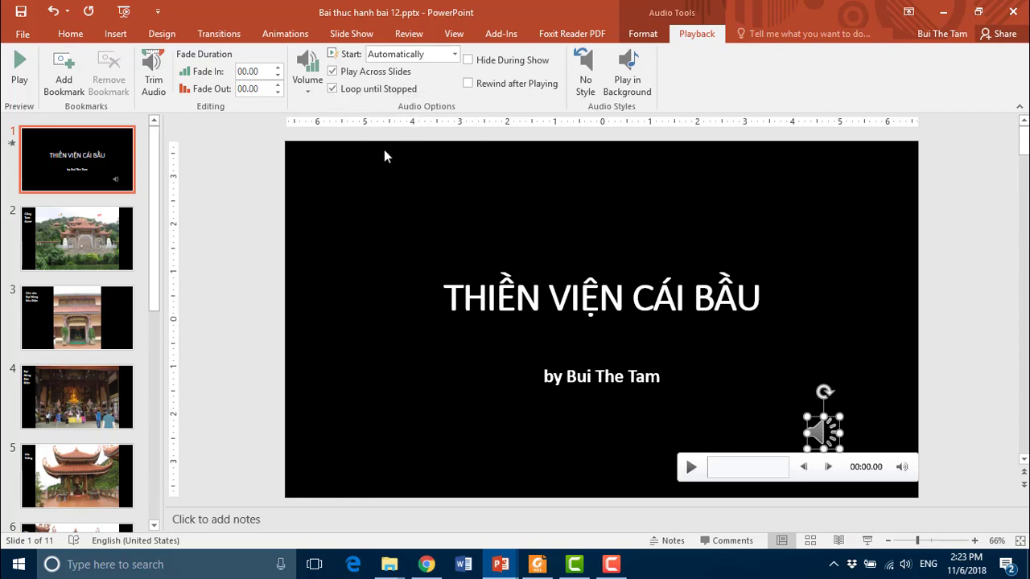
pyautogui.click(233, 197)
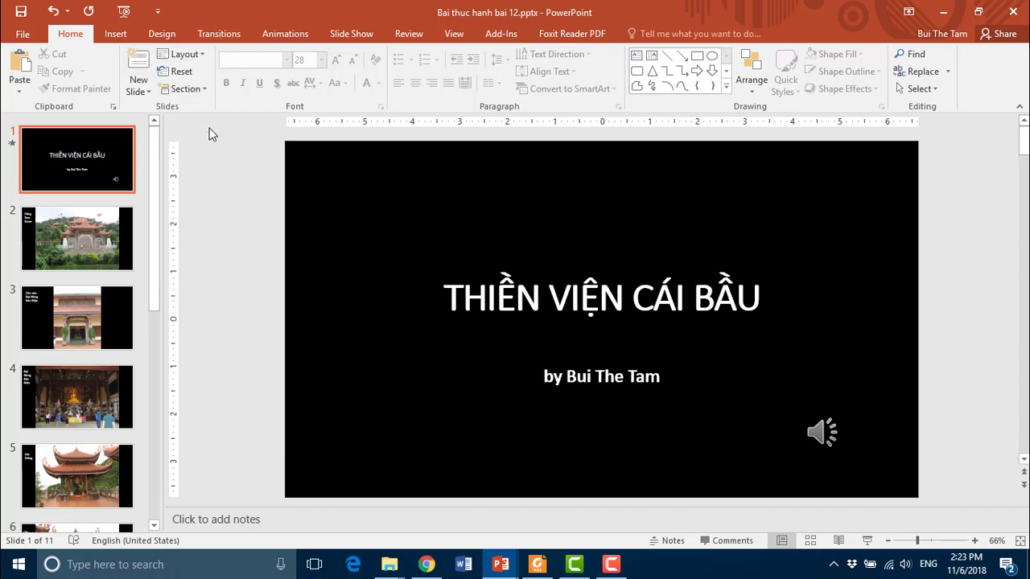
pyautogui.click(822, 432)
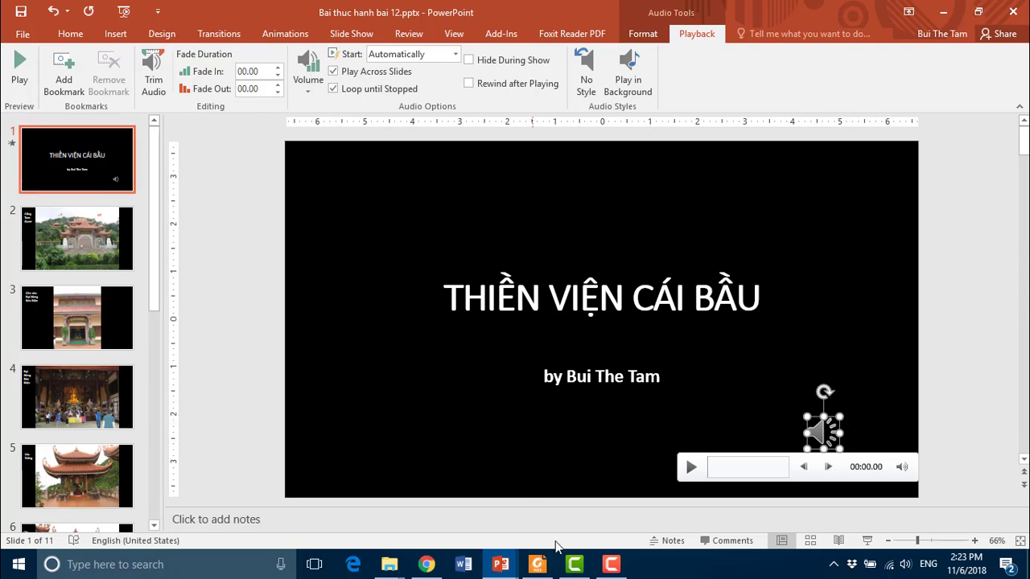
# Step: Look over the lecture notes PDF, then return to Bai thuc hanh bai 12.pptx in PowerPoint
pyautogui.moveTo(537, 563)
pyautogui.click(547, 505)
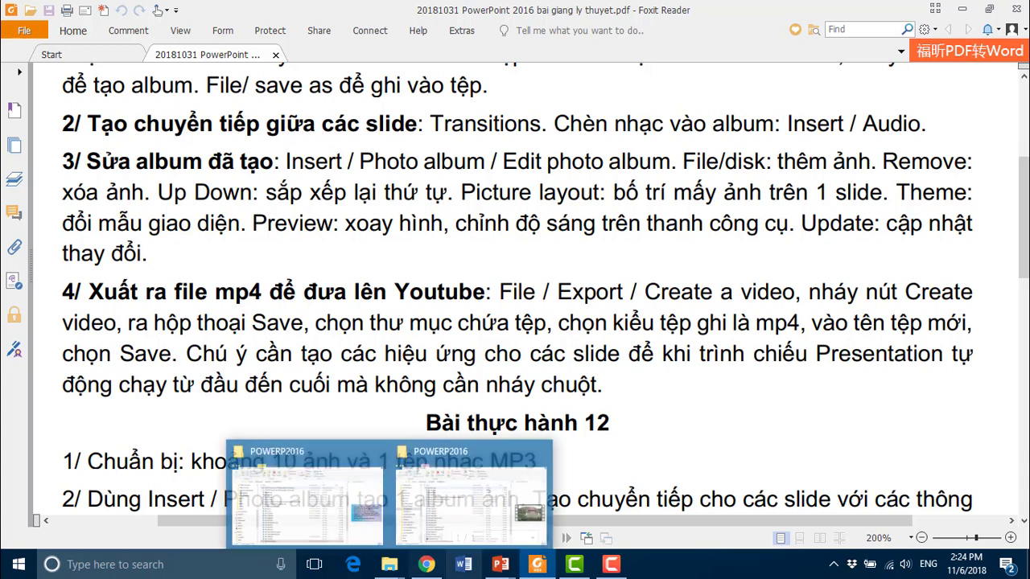
pyautogui.moveTo(523, 570)
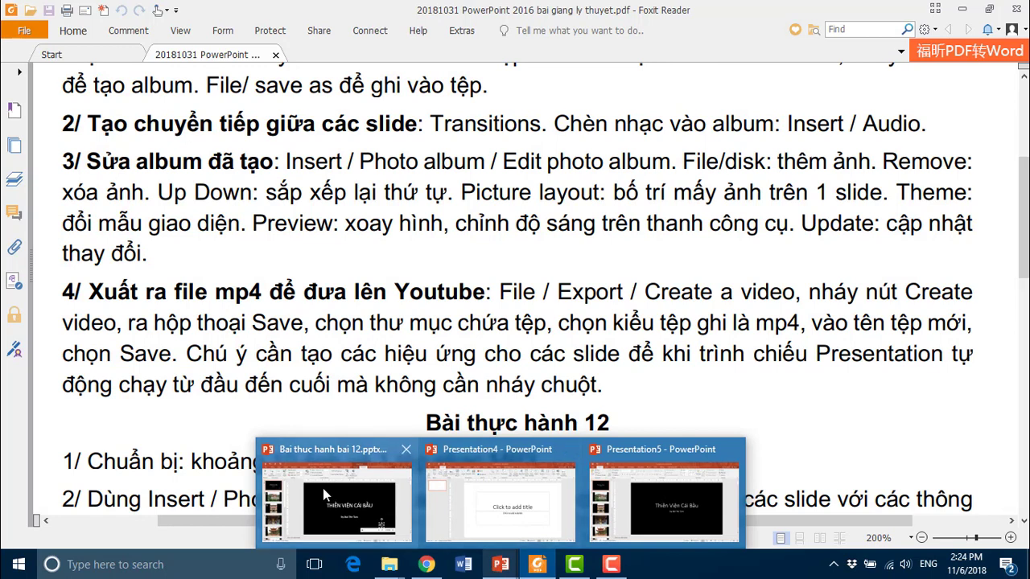
pyautogui.click(323, 487)
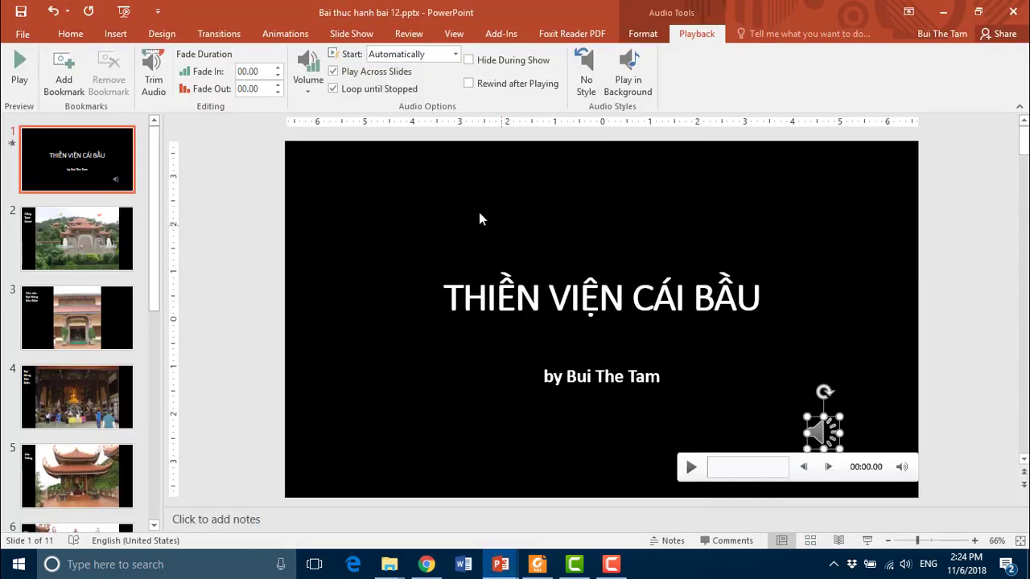
pyautogui.click(115, 34)
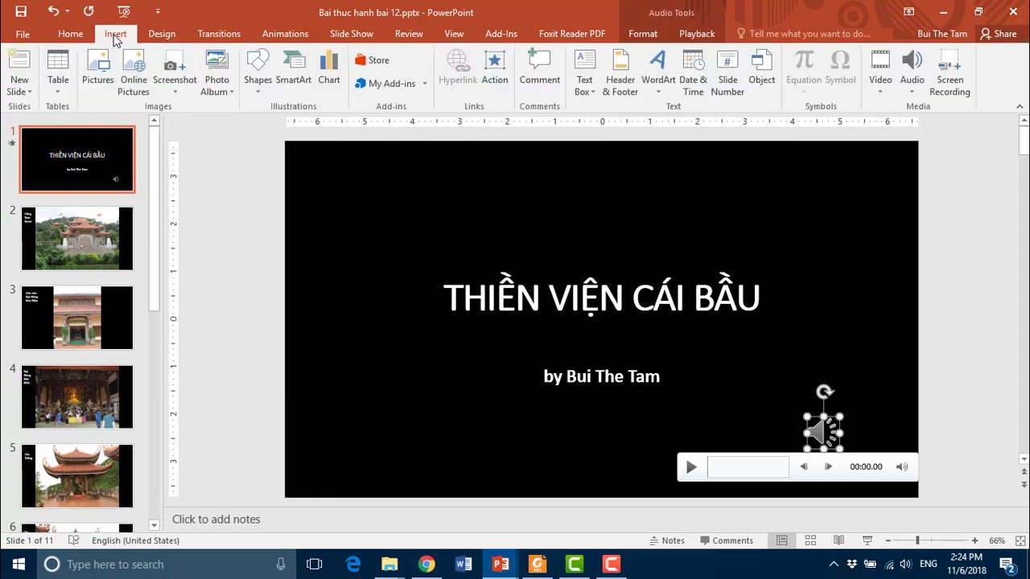
pyautogui.click(231, 93)
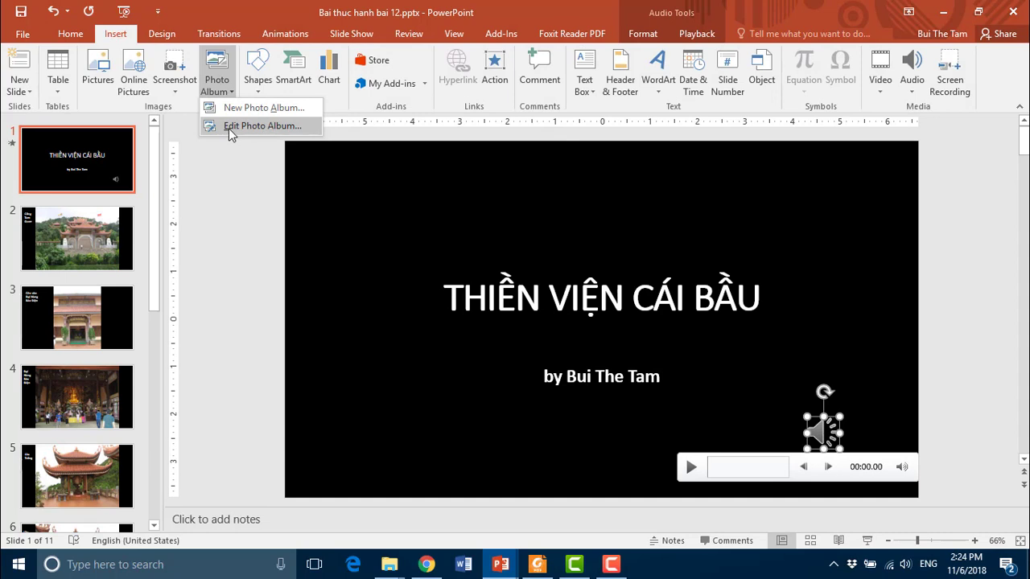
pyautogui.click(229, 126)
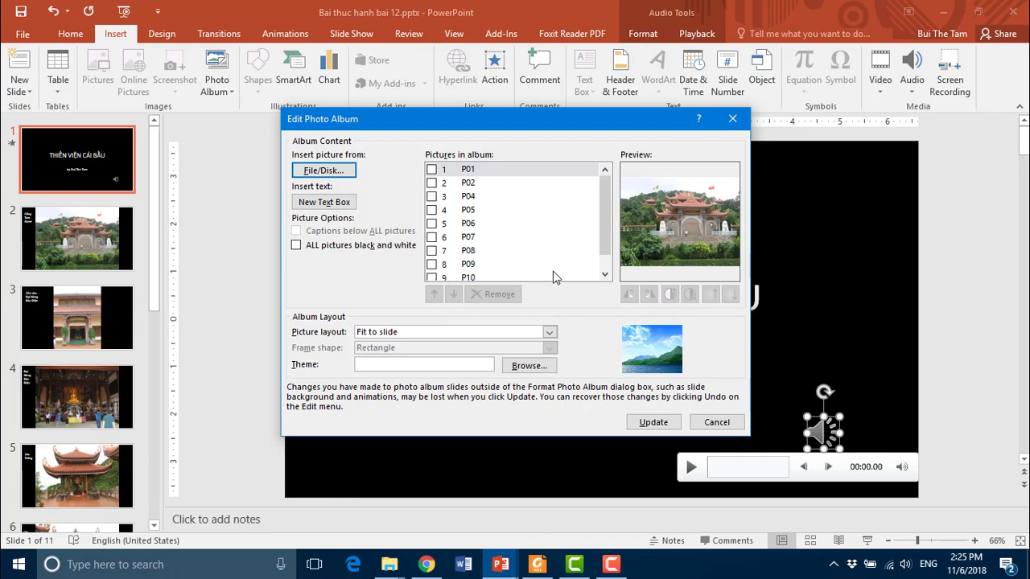
pyautogui.click(435, 252)
pyautogui.click(433, 251)
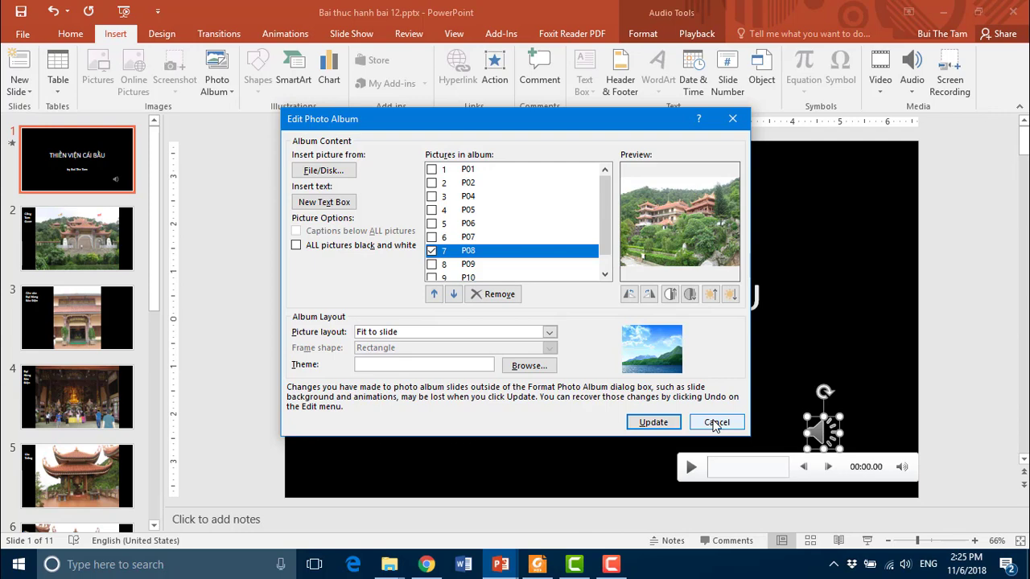
pyautogui.click(714, 423)
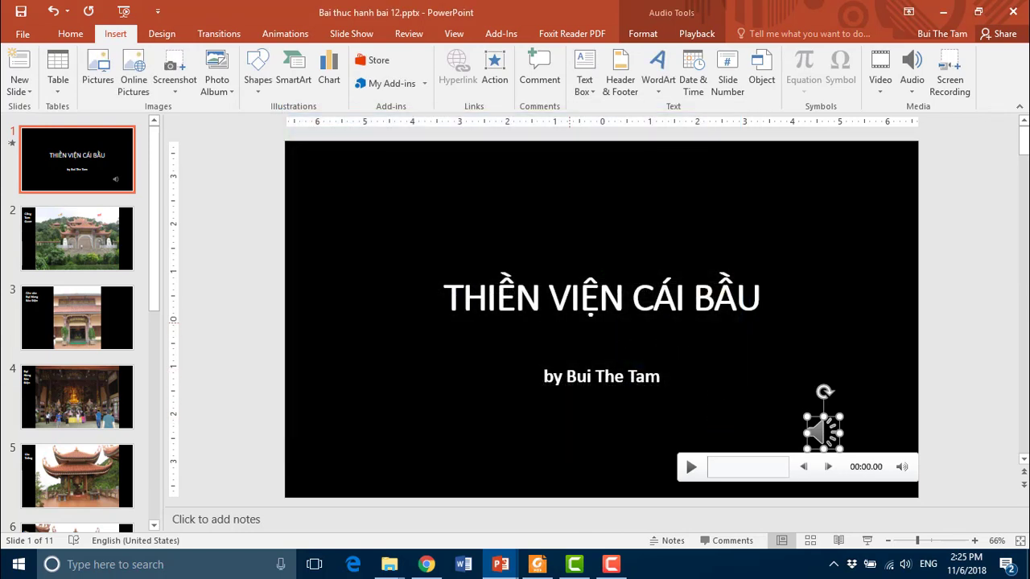
pyautogui.moveTo(541, 565)
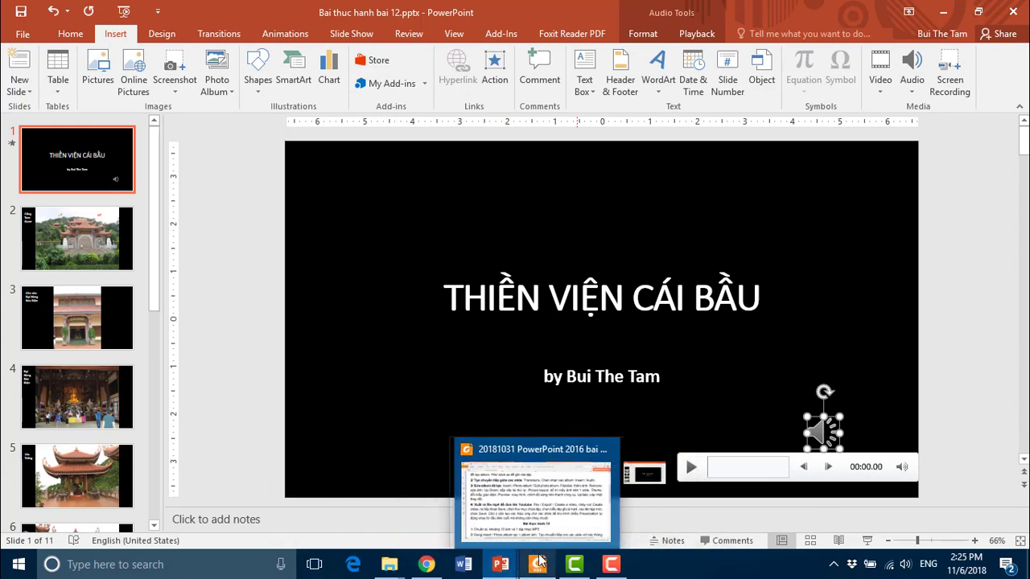
pyautogui.click(521, 510)
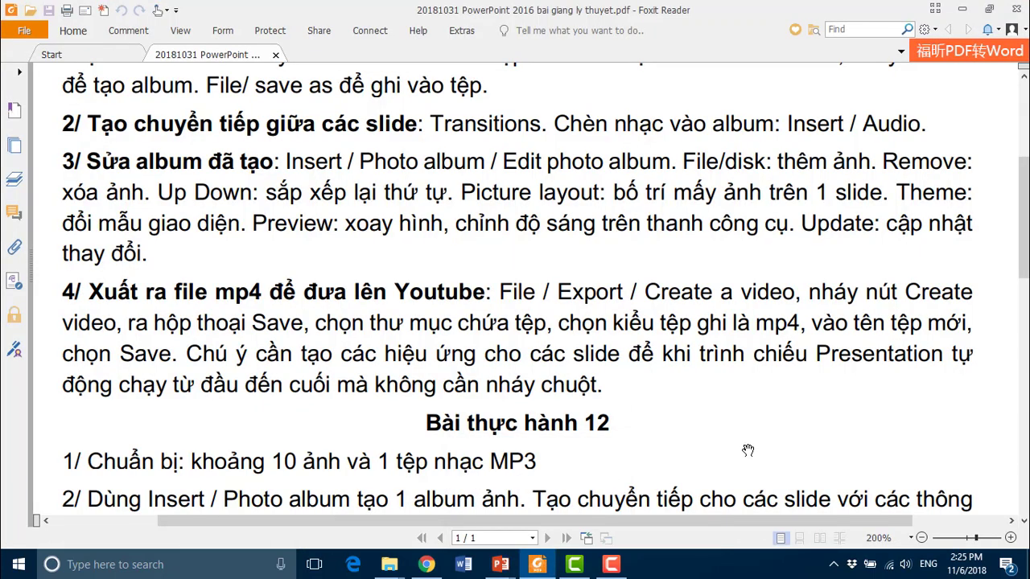
pyautogui.scroll(-2, 748, 445)
pyautogui.scroll(-3, 747, 444)
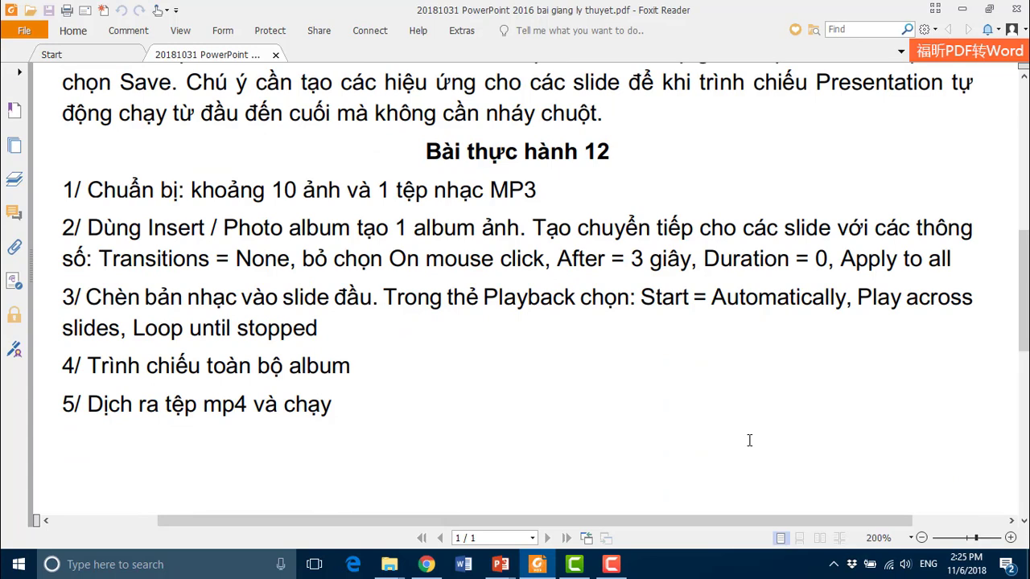
pyautogui.scroll(1, 749, 440)
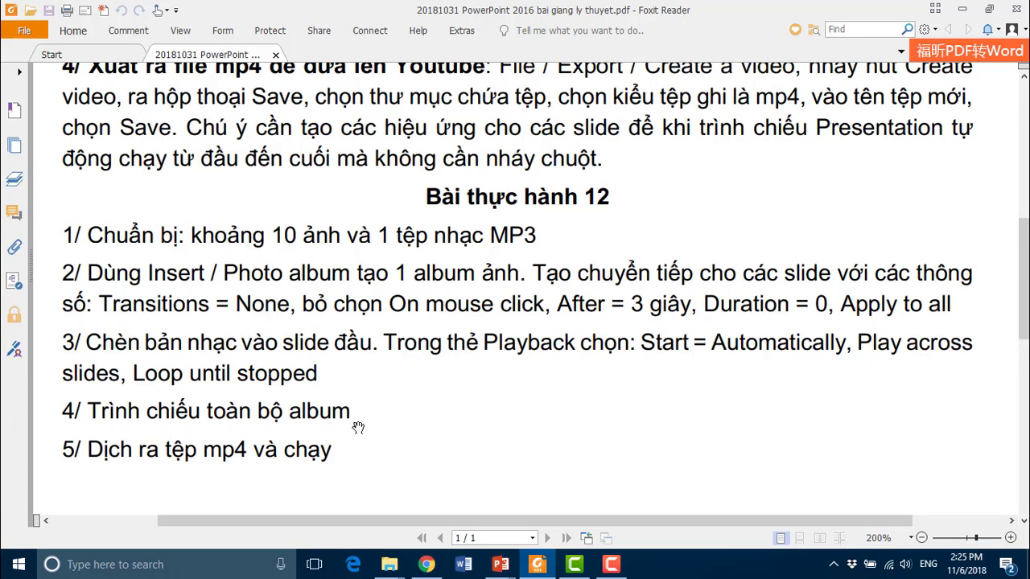
pyautogui.moveTo(497, 568)
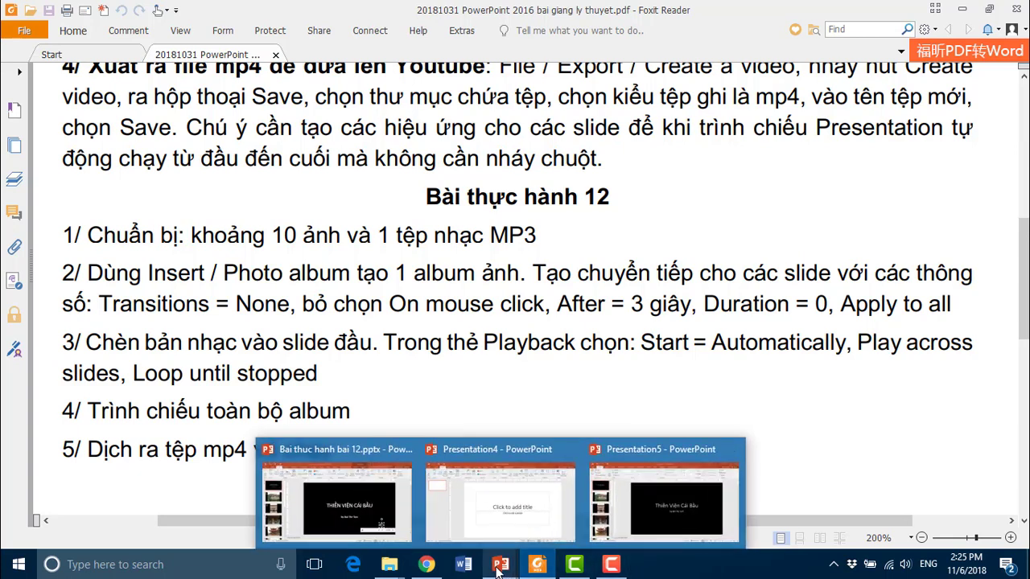
pyautogui.click(356, 505)
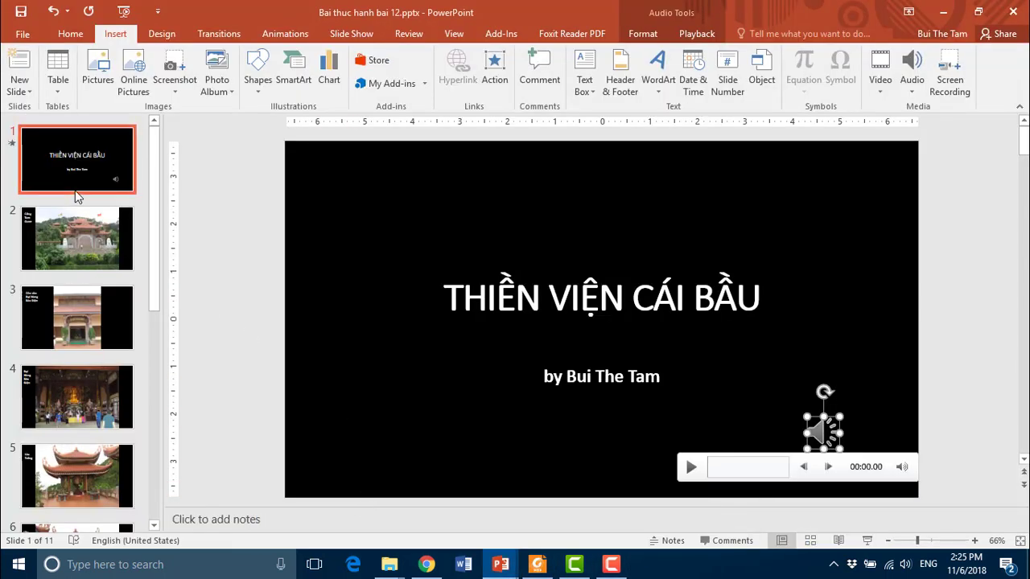
# Step: Turn on 'Loop continuously until Esc' in Set Up Slide Show
pyautogui.click(155, 203)
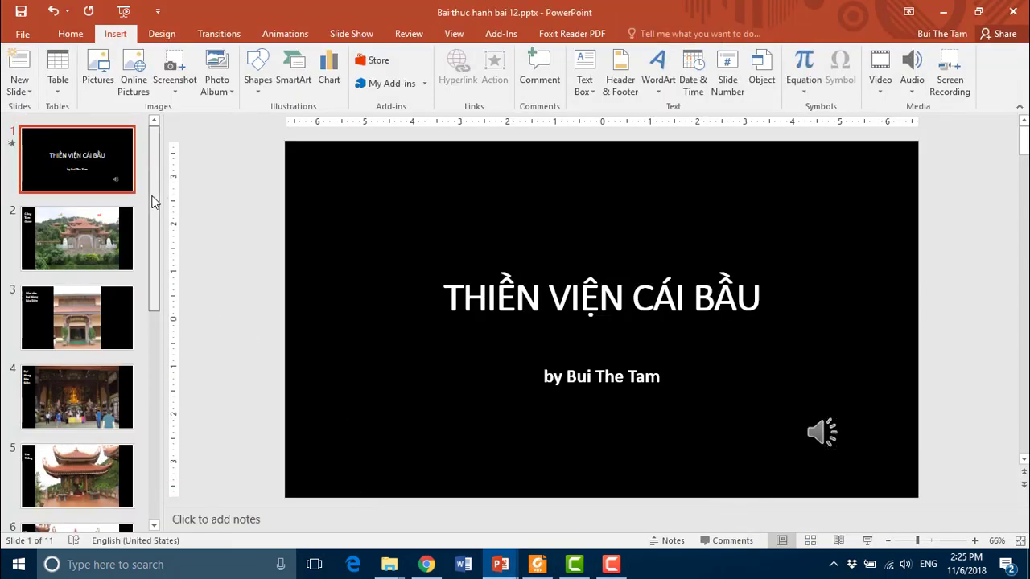
pyautogui.click(360, 38)
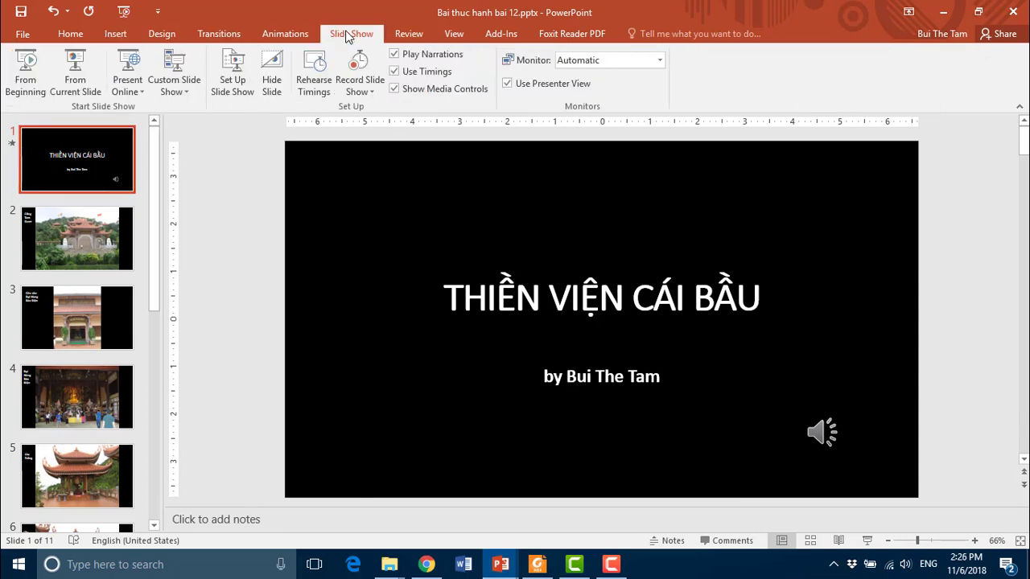
pyautogui.click(231, 90)
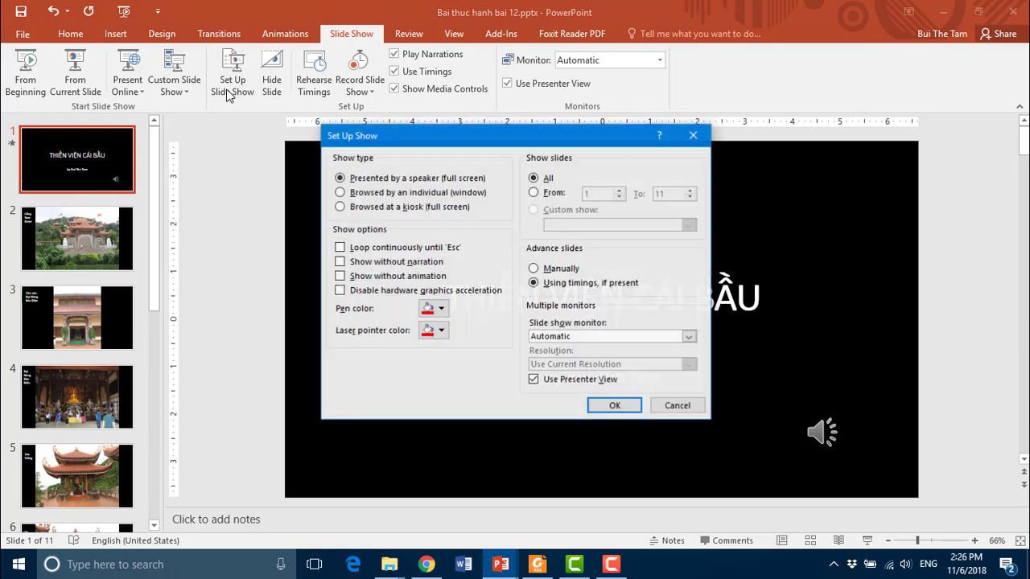
pyautogui.click(340, 248)
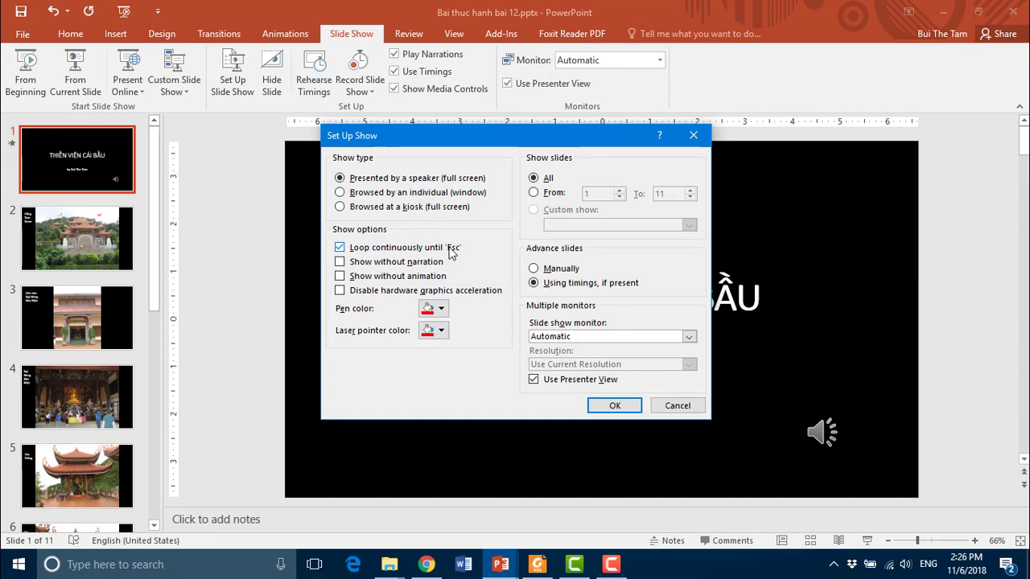
pyautogui.click(616, 409)
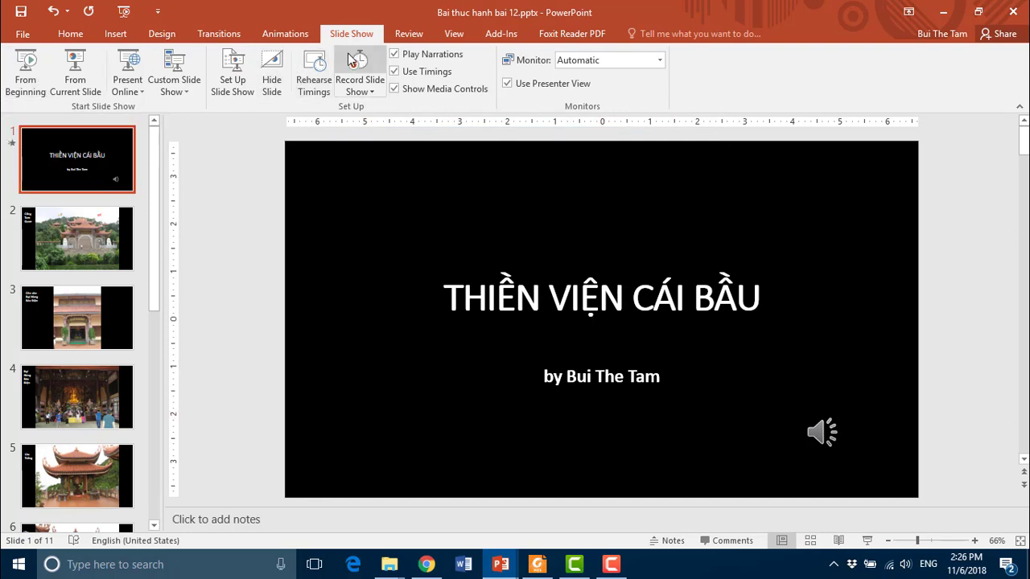
# Step: Run the show from the beginning, advancing through the Cổng Tam Quan and Đại Hùng Bảo Điện photos
pyautogui.click(22, 74)
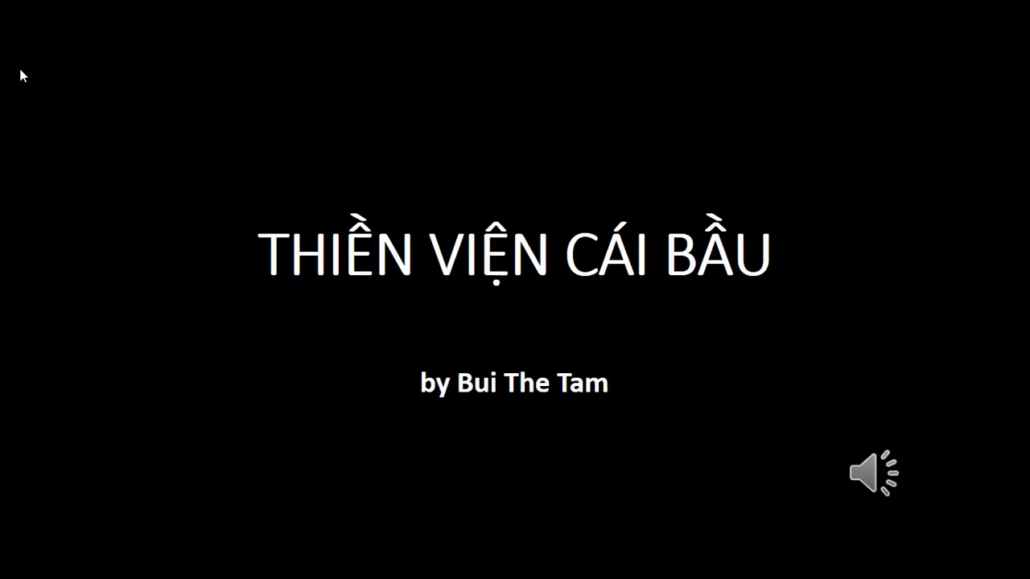
pyautogui.click(487, 423)
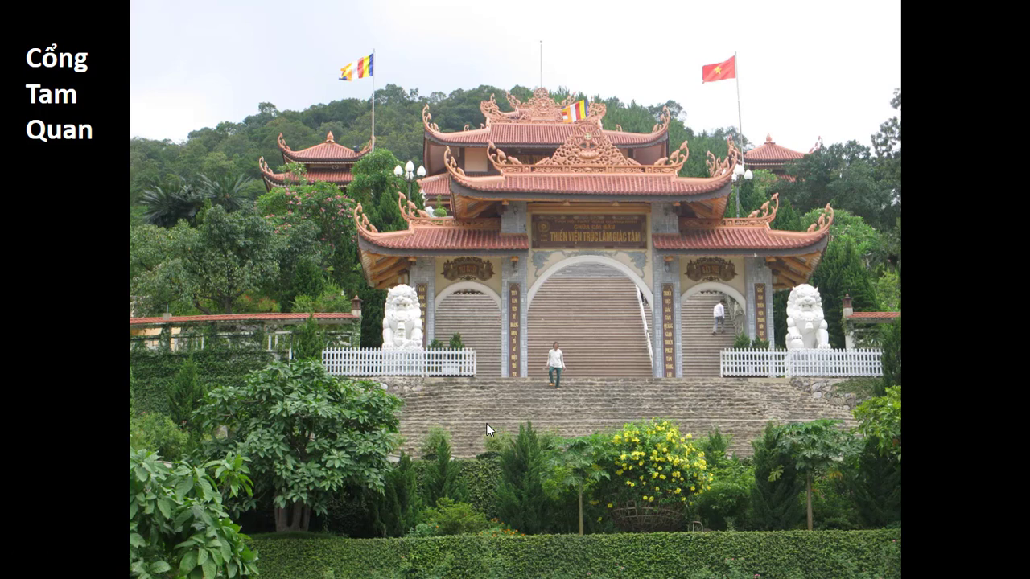
pyautogui.click(486, 423)
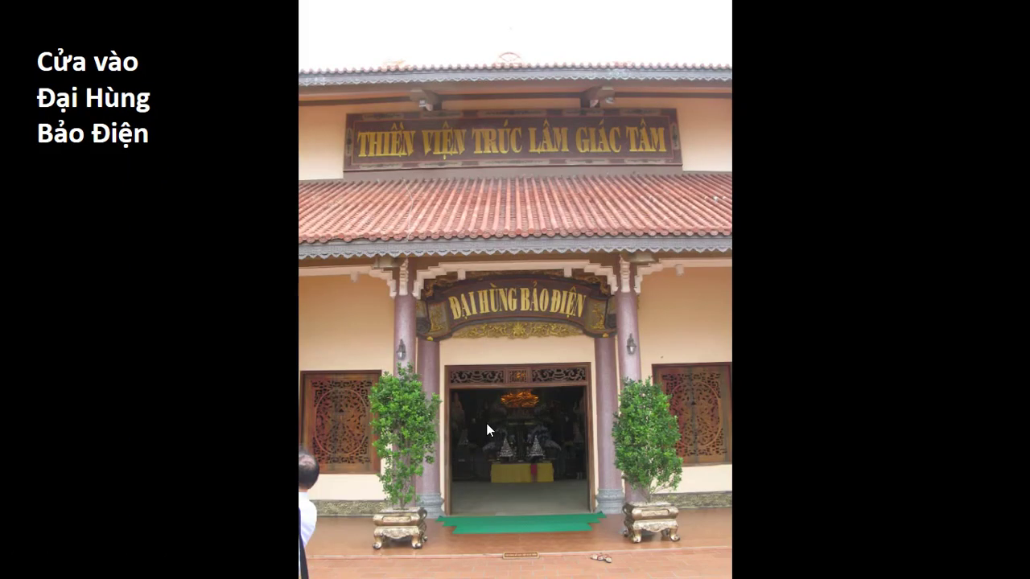
pyautogui.click(486, 429)
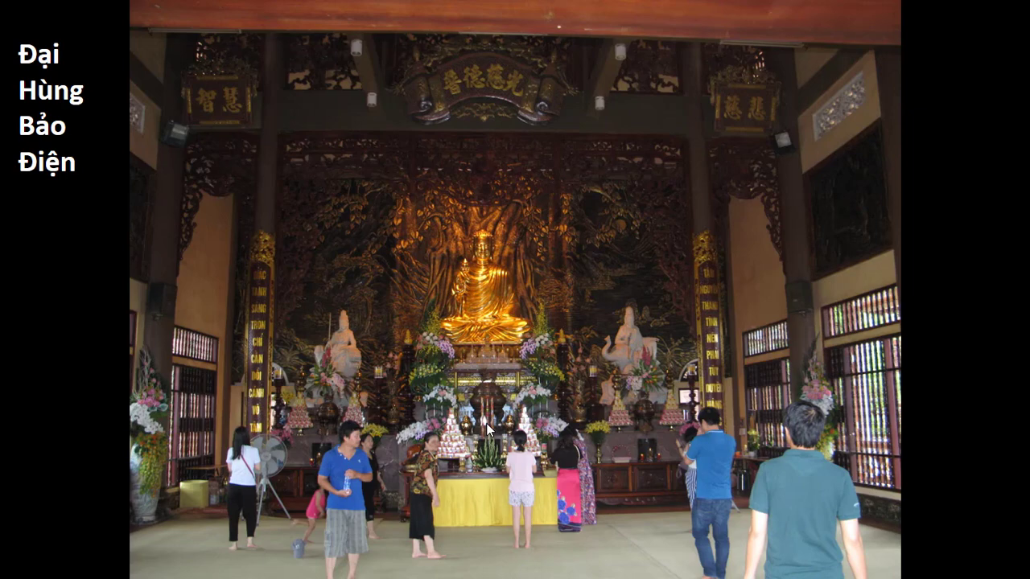
pyautogui.click(487, 430)
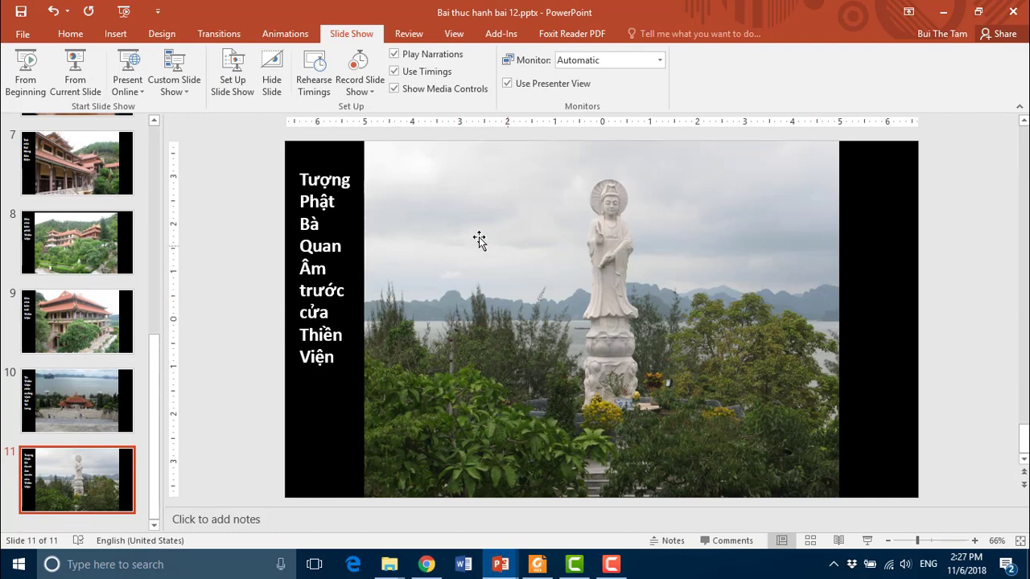
# Step: Untick 'Loop continuously until Esc' in Set Up Slide Show and confirm
pyautogui.click(232, 85)
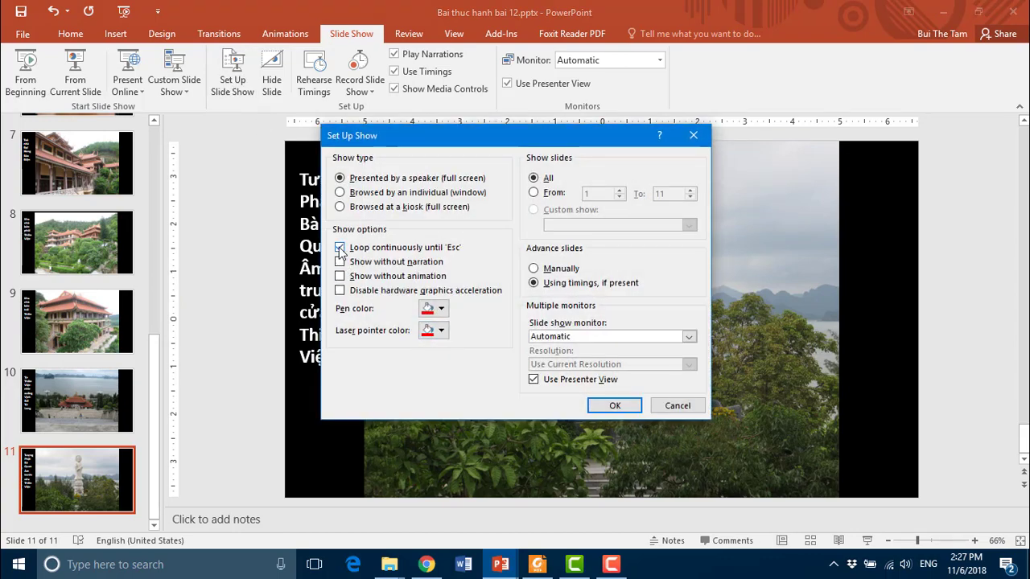
pyautogui.click(370, 252)
pyautogui.click(610, 406)
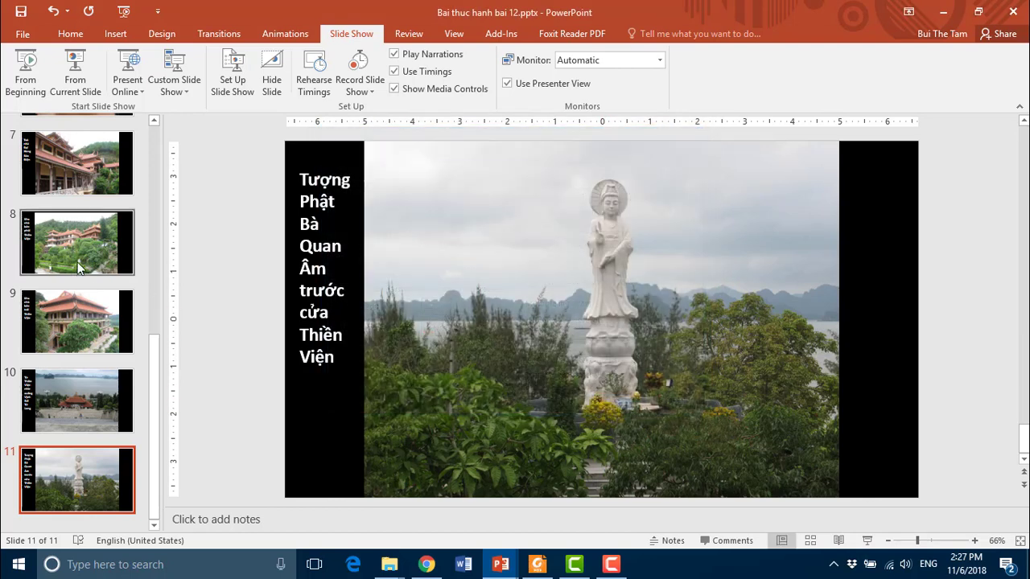
# Step: Read the lecture notes on editing the album and exporting it as an mp4 video
pyautogui.moveTo(535, 571)
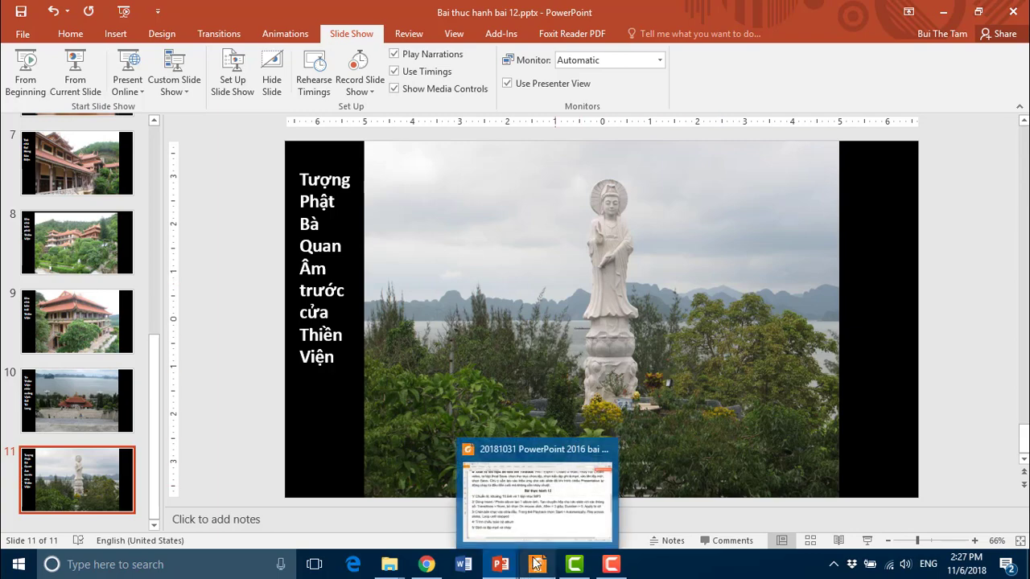
pyautogui.click(533, 512)
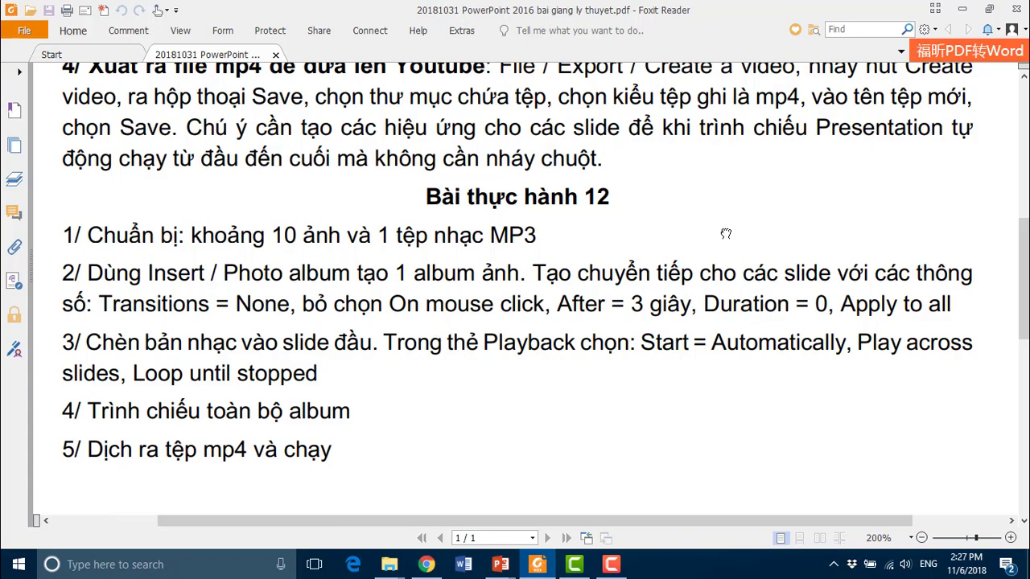
pyautogui.moveTo(725, 235); pyautogui.dragTo(726, 534)
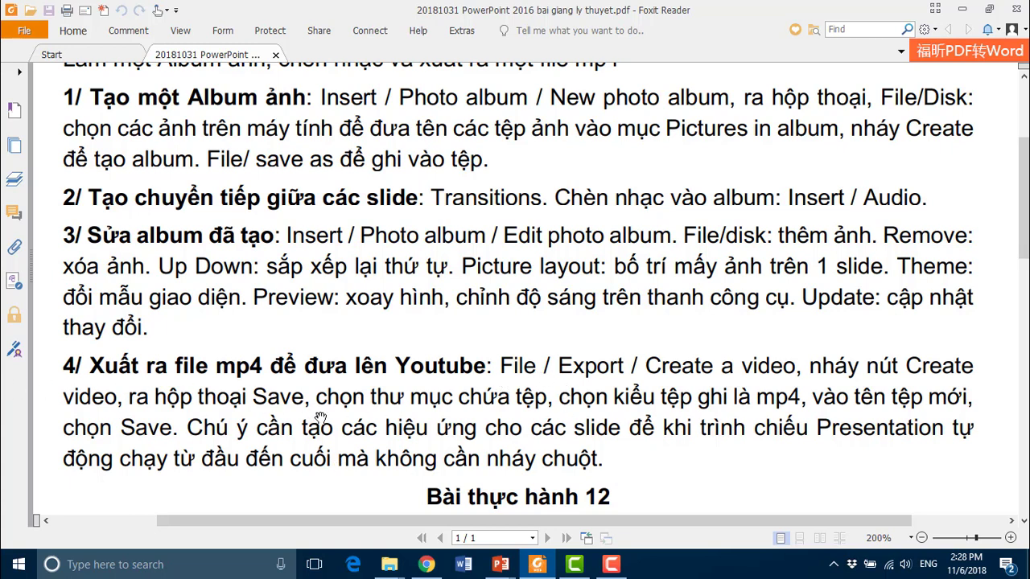
pyautogui.click(505, 576)
# Step: In the album presentation, open File > Export > Create a Video, showing Presentation Quality and recorded timings
pyautogui.moveTo(573, 571)
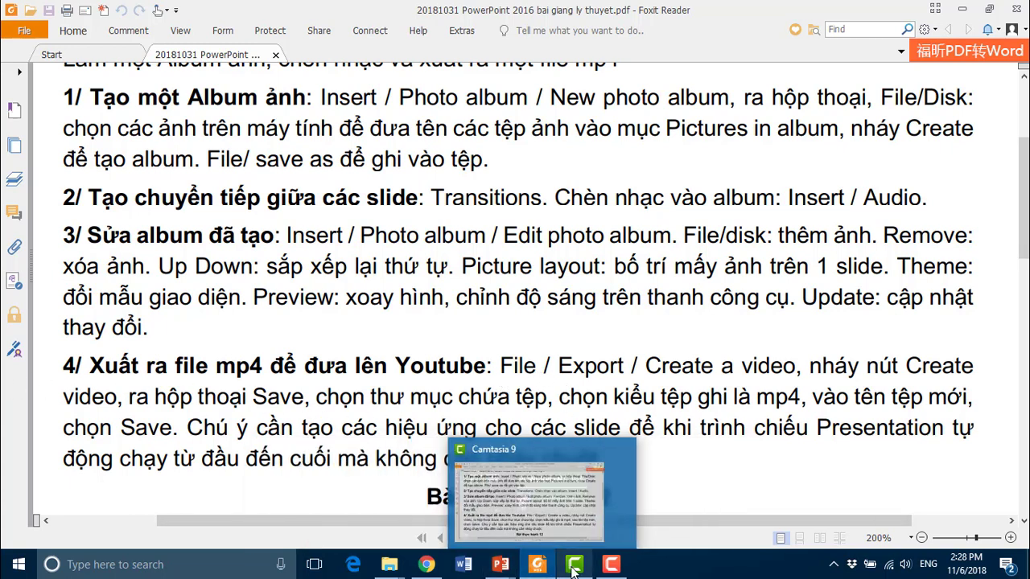
pyautogui.moveTo(501, 567)
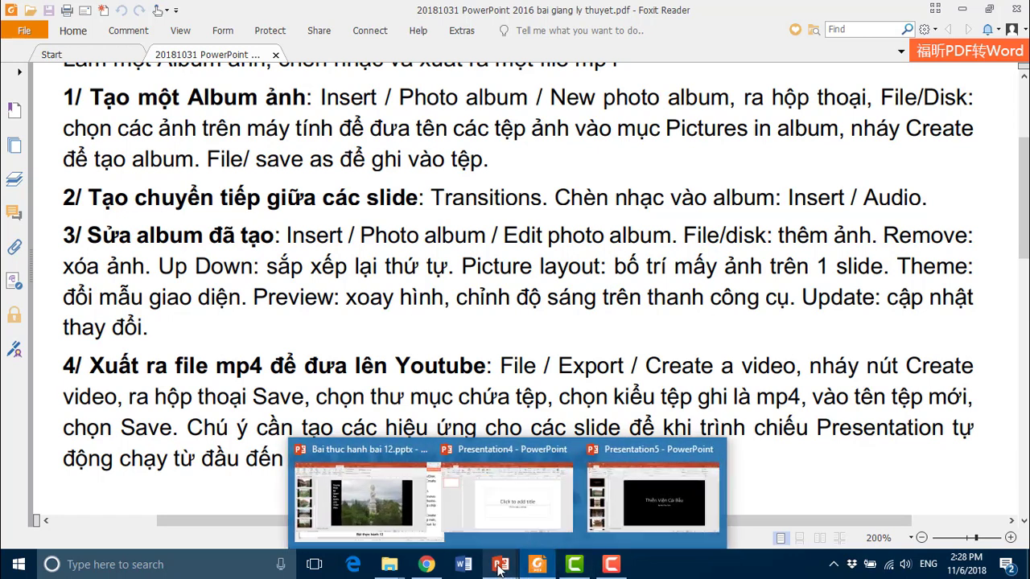
pyautogui.click(325, 499)
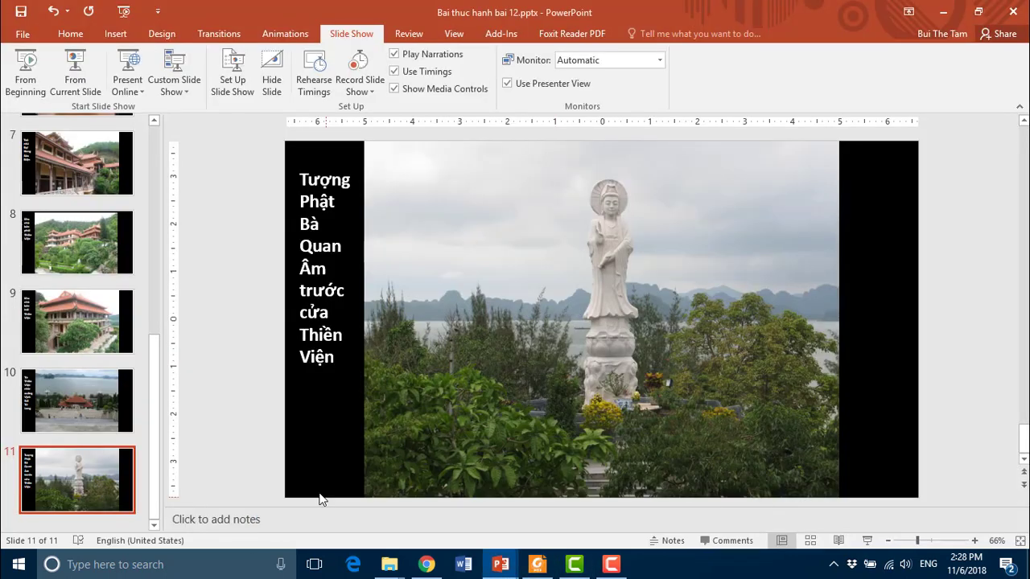
pyautogui.moveTo(152, 381); pyautogui.dragTo(157, 148)
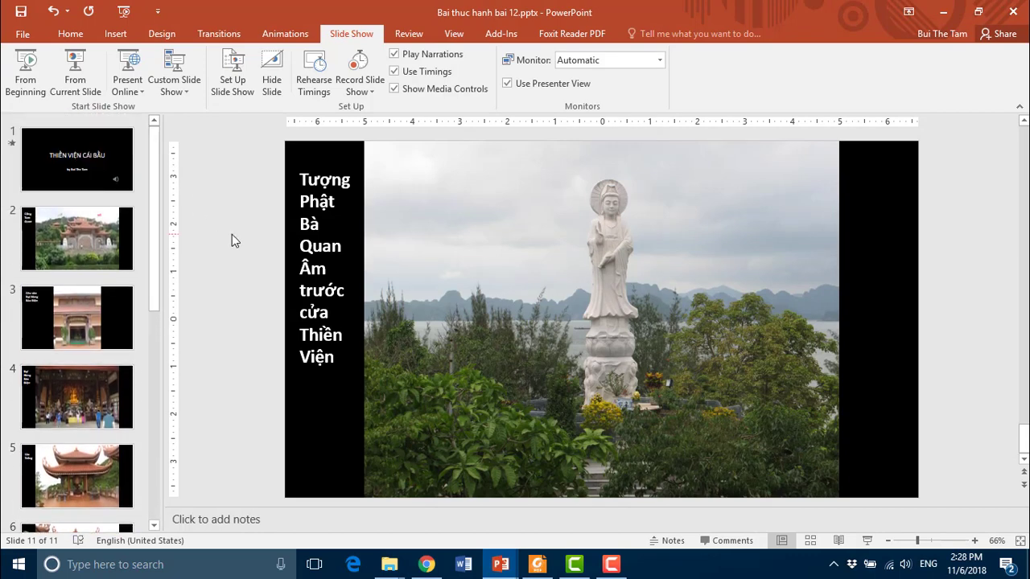
pyautogui.click(21, 35)
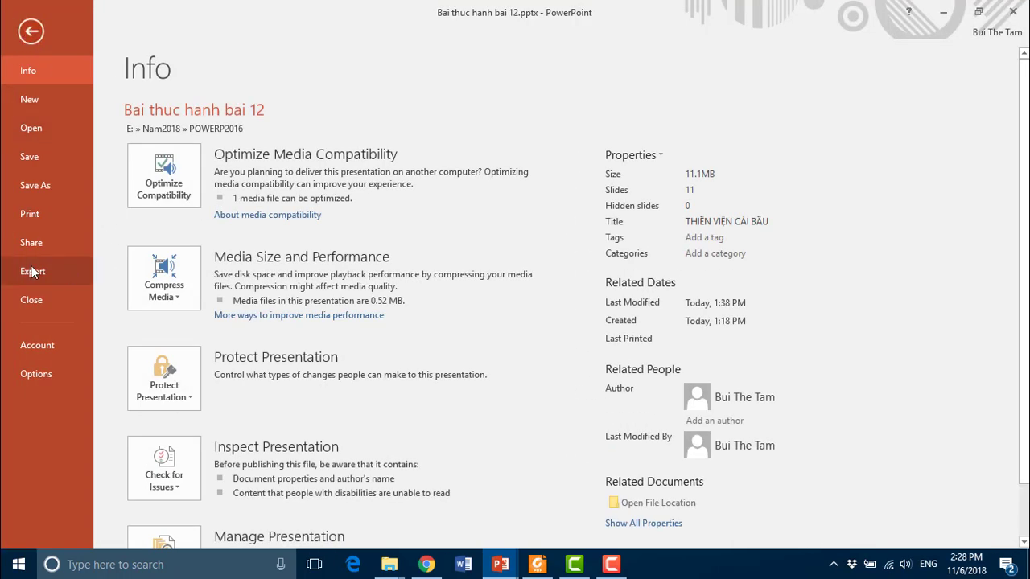
pyautogui.click(32, 271)
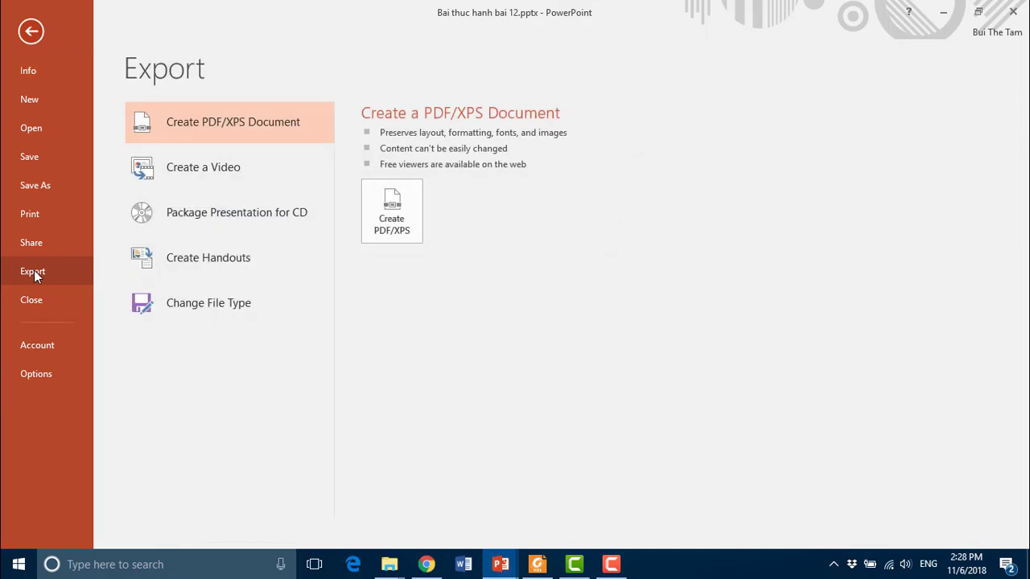
pyautogui.click(187, 176)
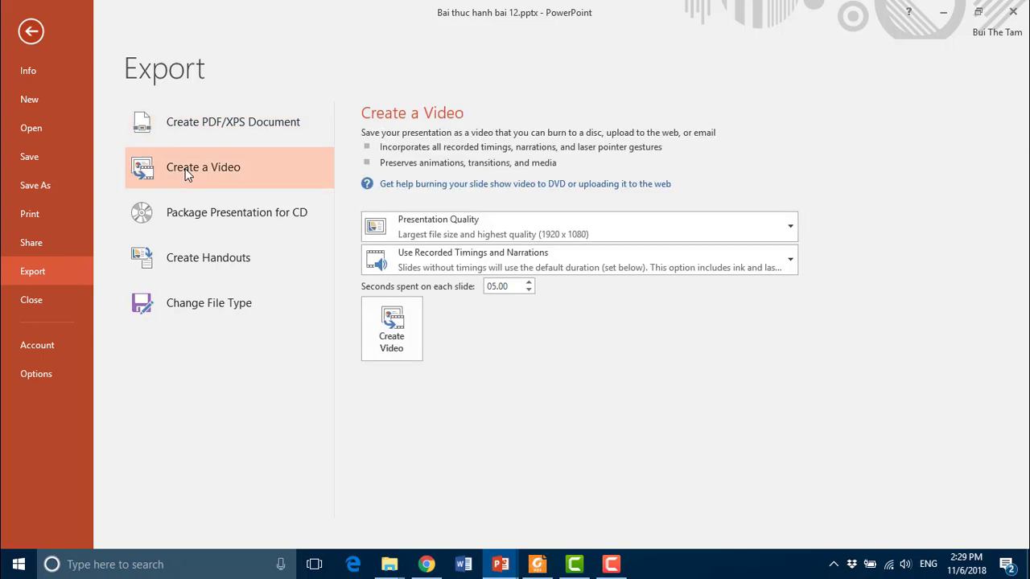
# Step: Save the video as MPEG-4 file 'Bai thuc hanh bai 12b.mp4', adding 'b' after 12
pyautogui.click(400, 338)
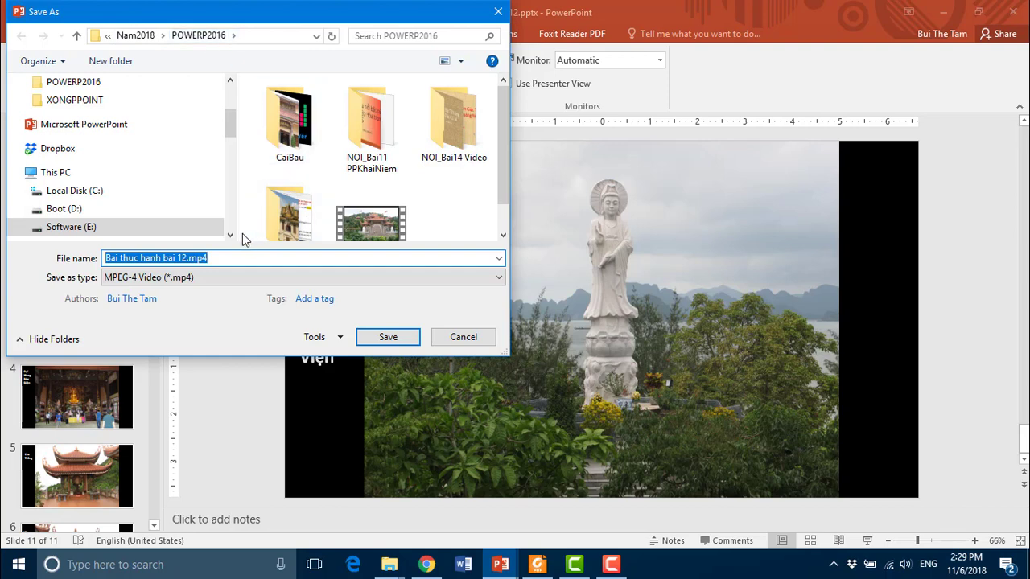
pyautogui.click(187, 258)
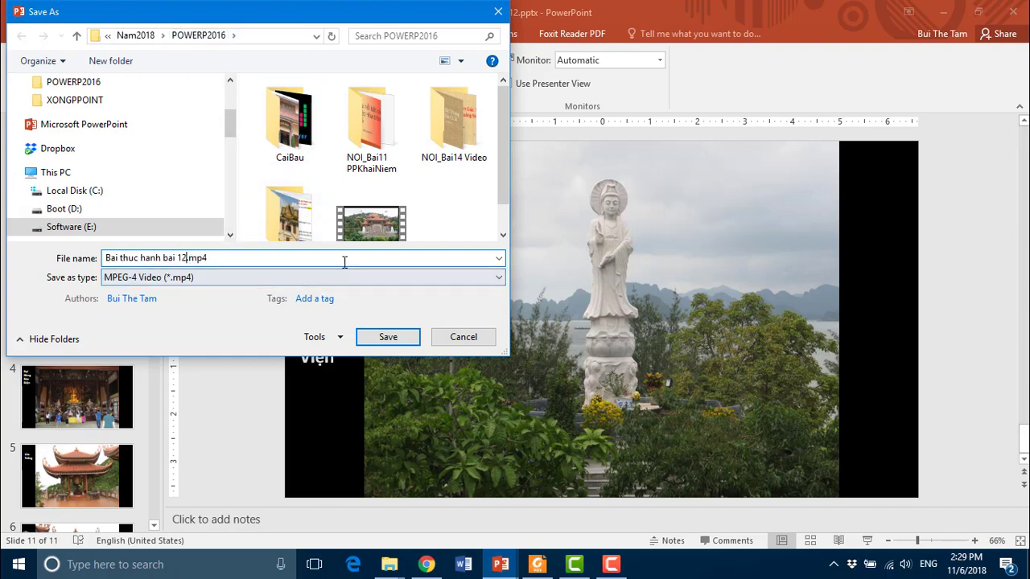
pyautogui.write('b')
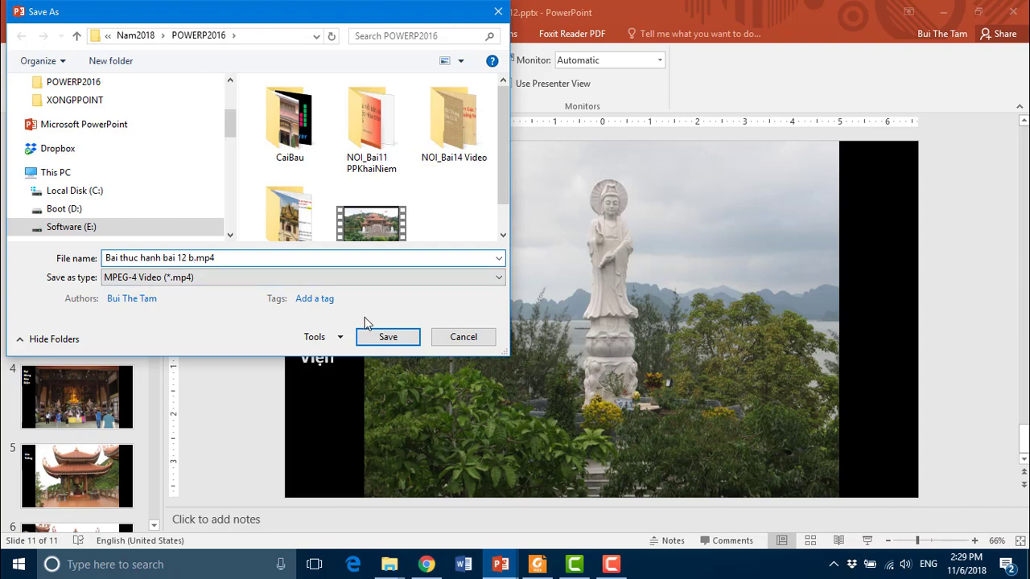
pyautogui.press('BackSpace')
pyautogui.press('BackSpace')
pyautogui.write('b')
pyautogui.click(387, 337)
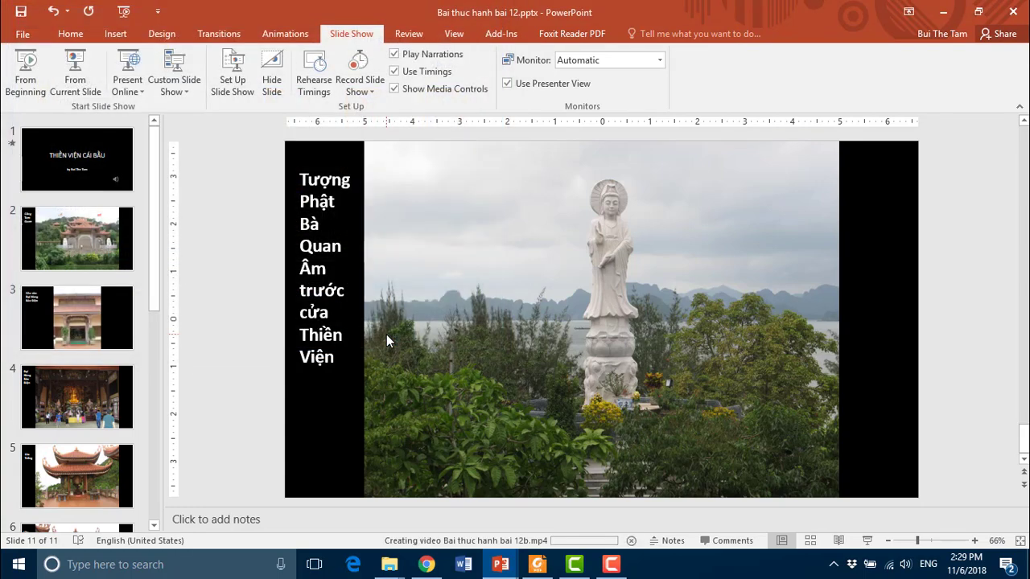
# Step: Wait for the Bai thuc hanh bai 12b.mp4 export progress bar to finish
pyautogui.moveTo(536, 567)
pyautogui.moveTo(509, 553)
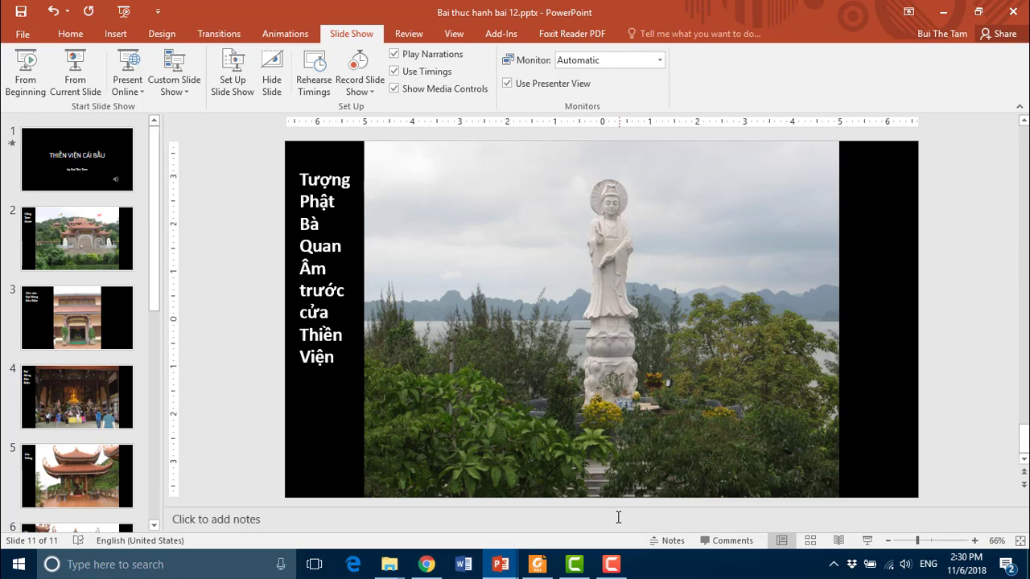
pyautogui.moveTo(393, 569)
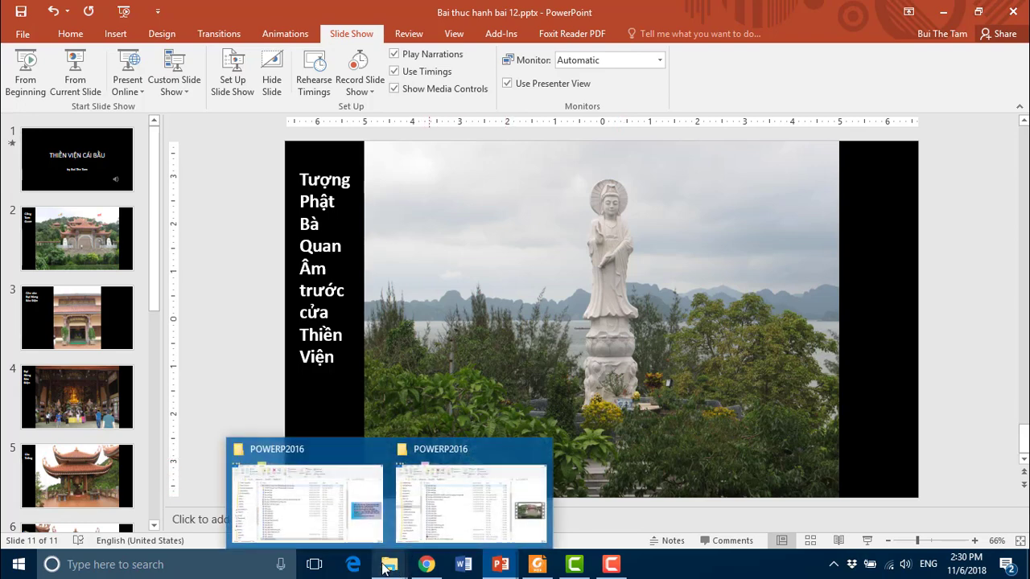
# Step: Bring up the POWERP2016 folder in File Explorer showing Bai thuc hanh bai 12b.mp4
pyautogui.click(386, 567)
pyautogui.click(310, 493)
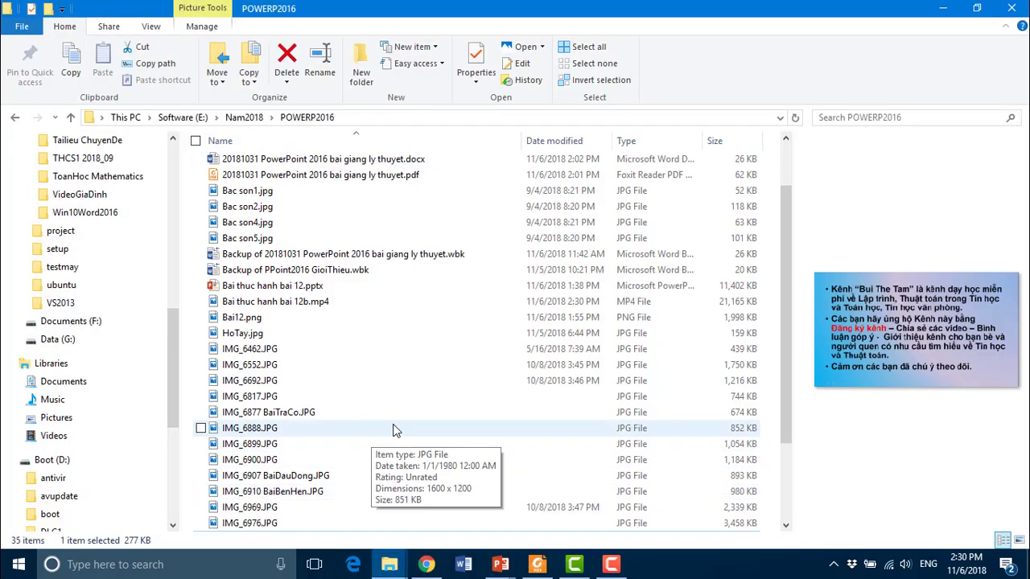
pyautogui.scroll(-3, 394, 431)
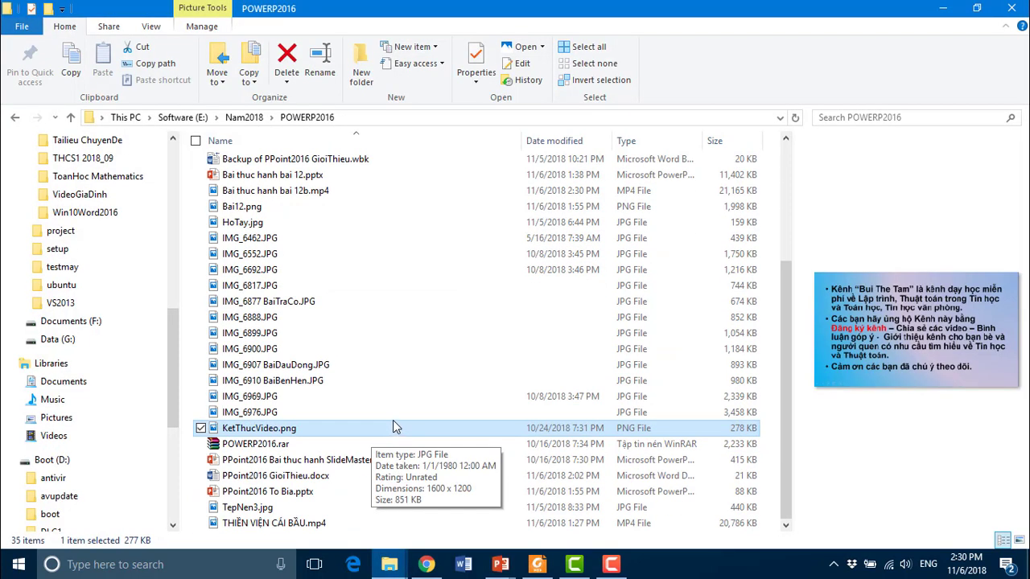
pyautogui.scroll(3, 394, 427)
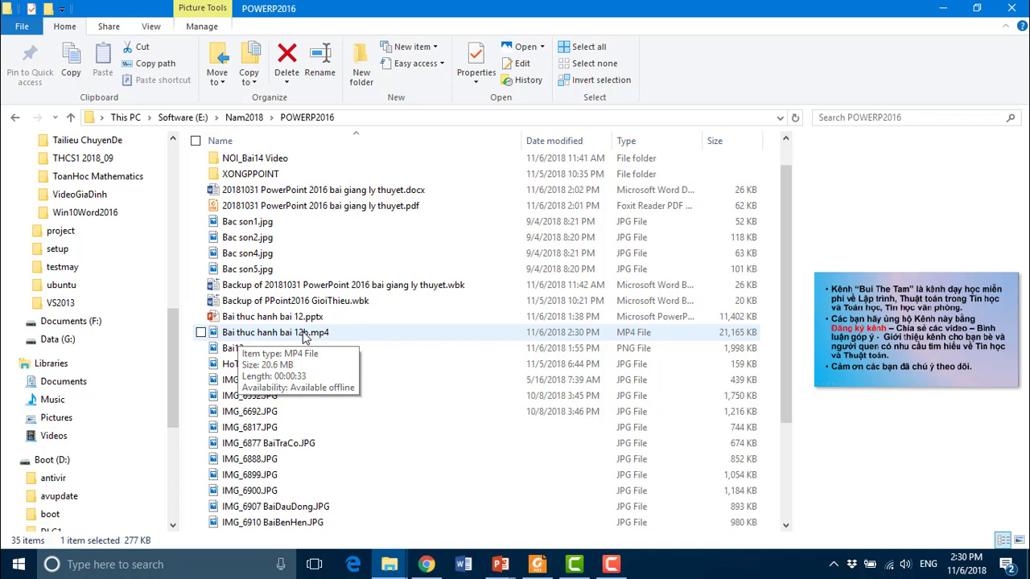
# Step: Play Bai thuc hanh bai 12b.mp4 in Photos through to 00:33 and the Quan Âm statue slide
pyautogui.doubleClick(304, 334)
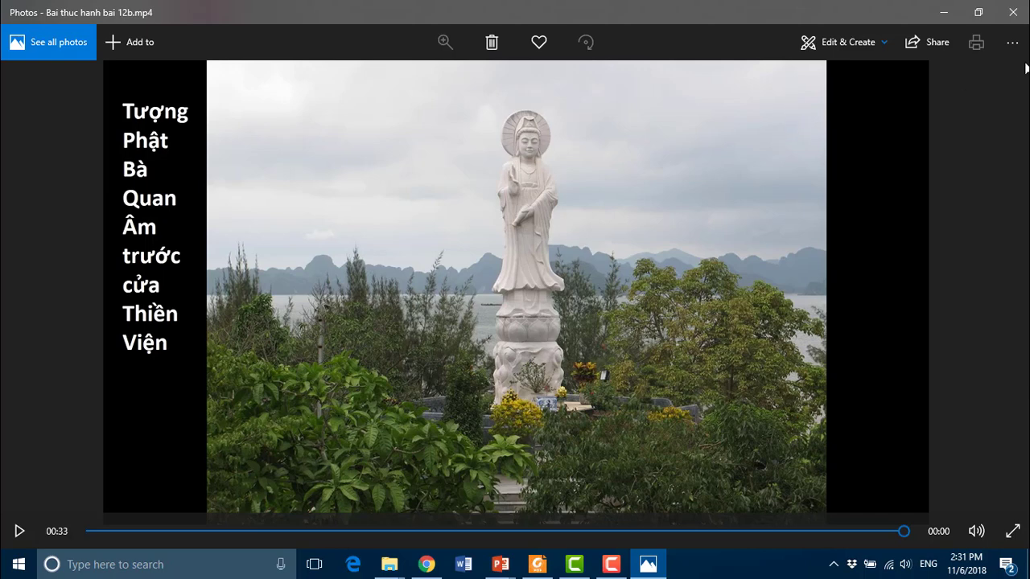
# Step: Close Photos and bring the Foxit lecture notes to the Bài thực hành 12 heading
pyautogui.click(1013, 13)
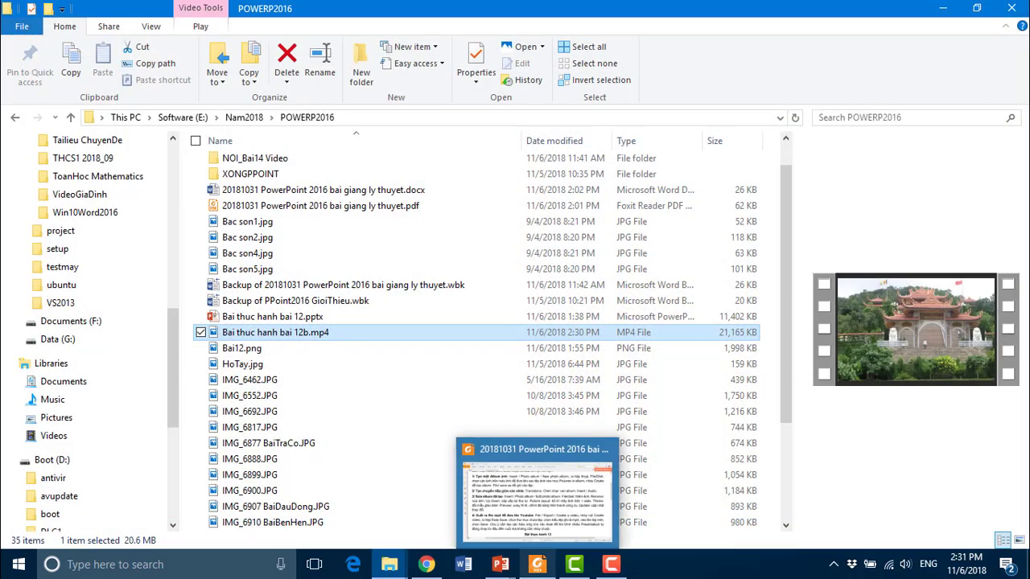
pyautogui.click(538, 566)
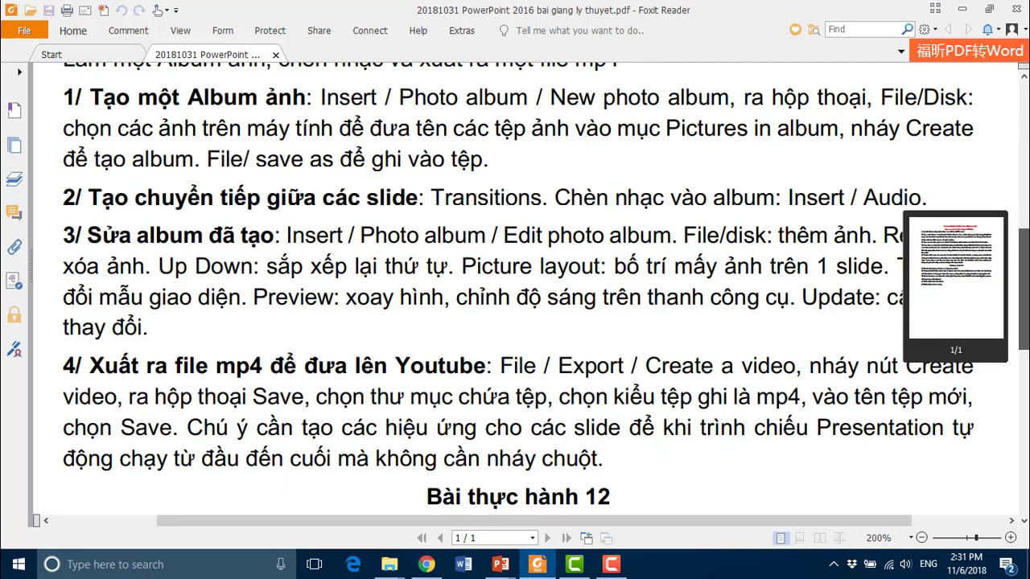
pyautogui.scroll(-5, 1022, 281)
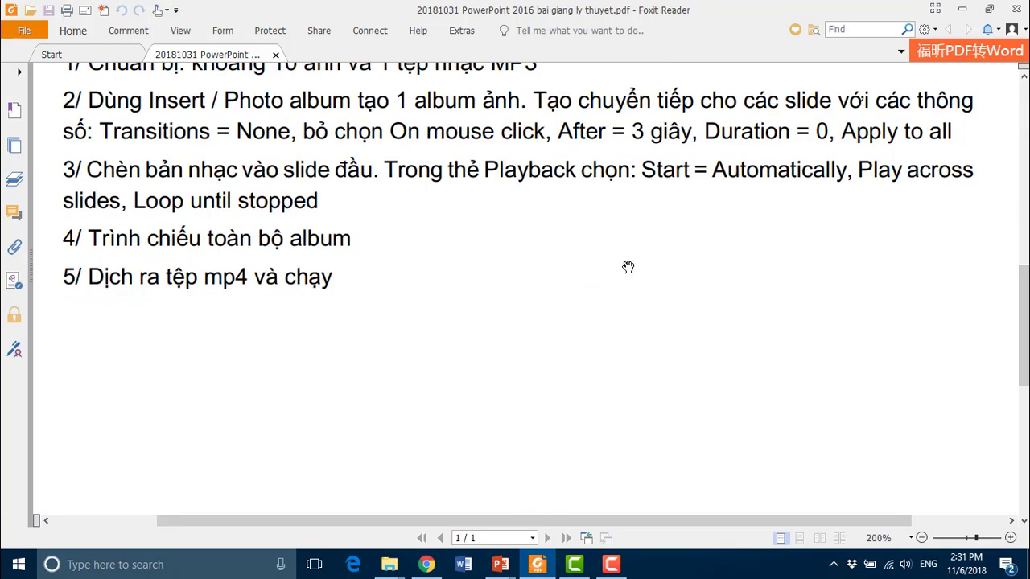
pyautogui.moveTo(628, 267)
pyautogui.mouseDown()
pyautogui.moveTo(634, 432)
pyautogui.moveTo(632, 424)
pyautogui.mouseUp()
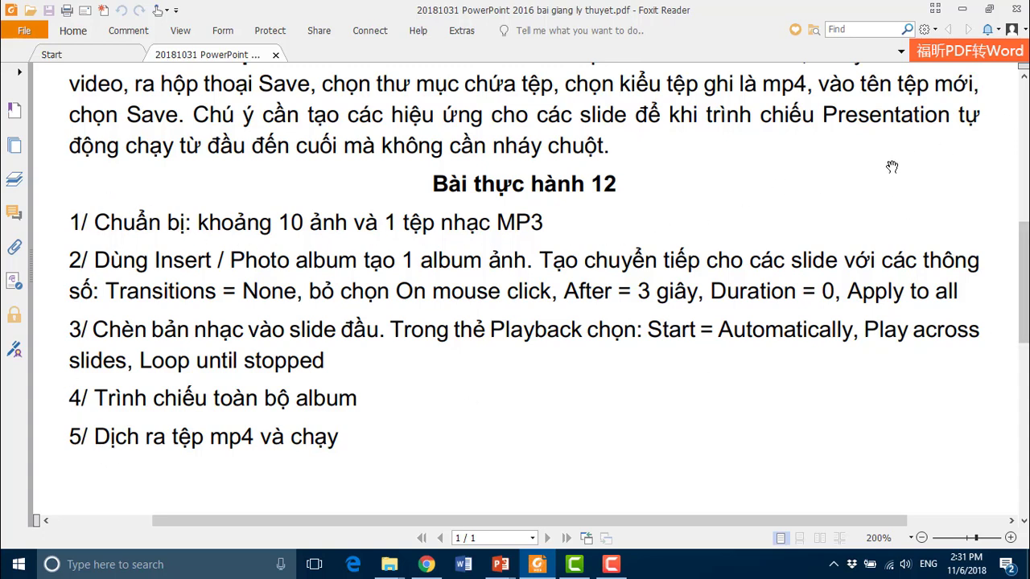
# Step: Pan the PDF to show section 4 and Bài thực hành 12 items 3–5
pyautogui.scroll(5, 892, 166)
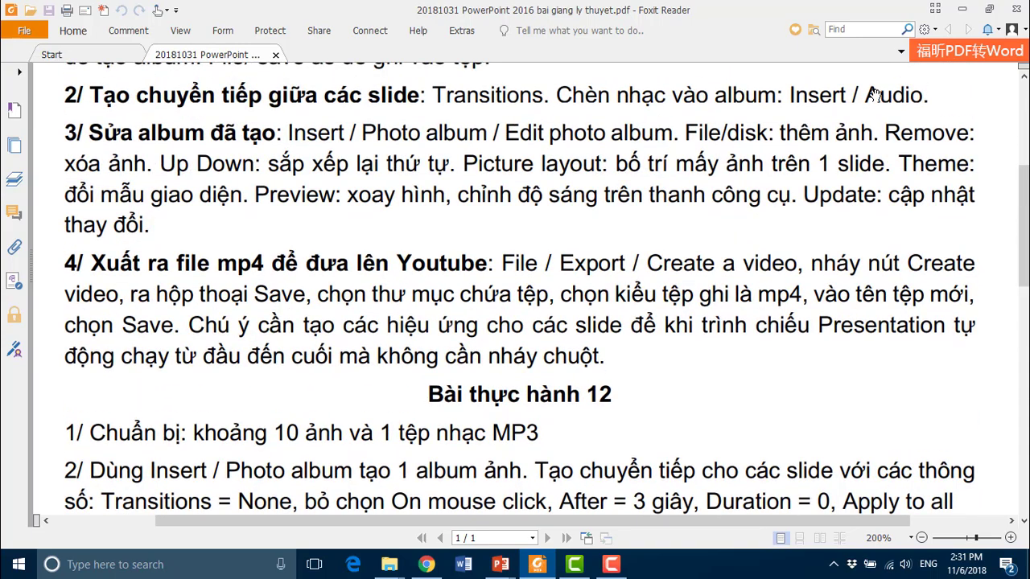
pyautogui.moveTo(875, 95); pyautogui.dragTo(885, 297)
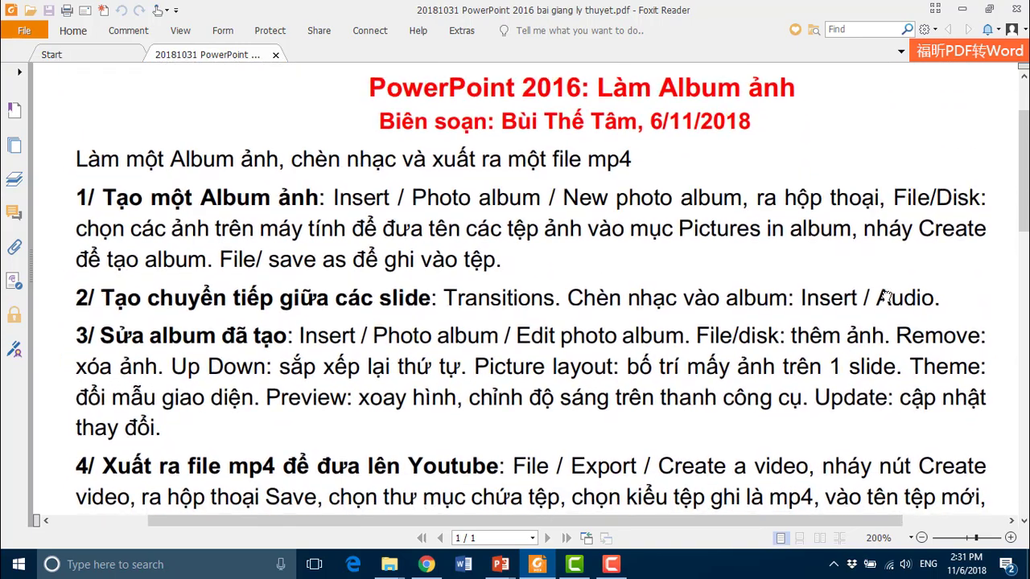
pyautogui.moveTo(886, 298); pyautogui.dragTo(875, 294)
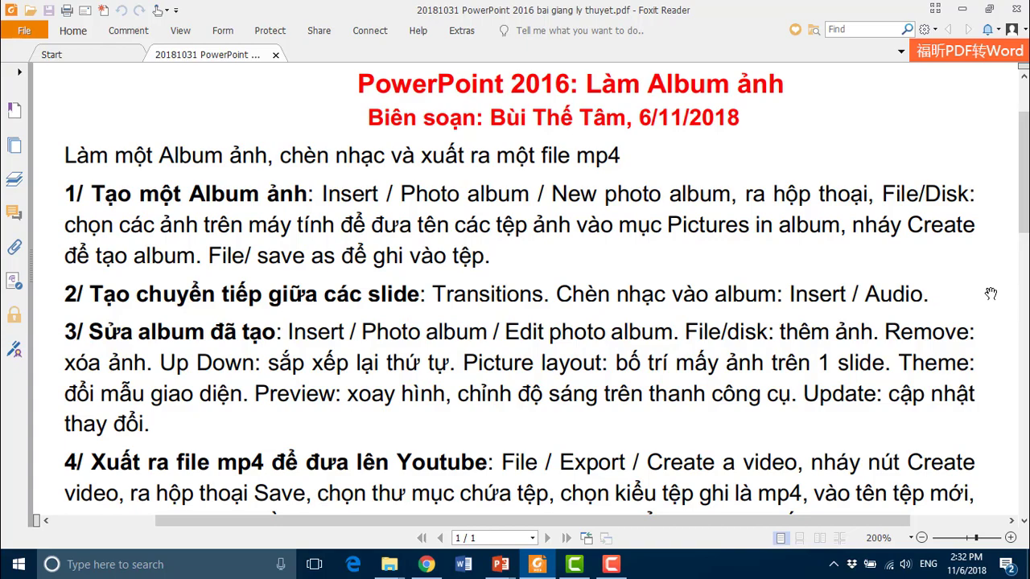
pyautogui.scroll(-5, 990, 293)
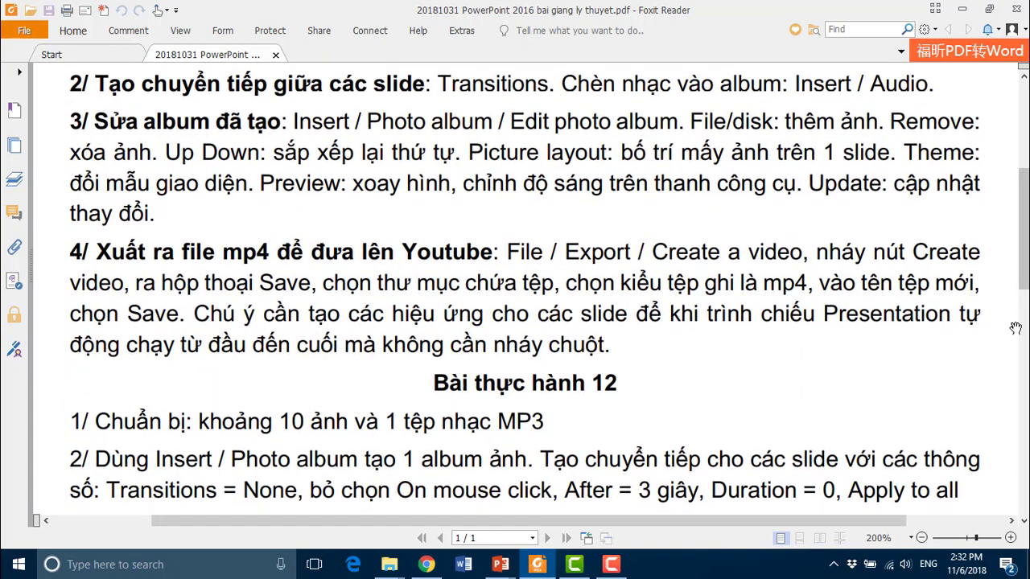
pyautogui.moveTo(1006, 368); pyautogui.dragTo(999, 208)
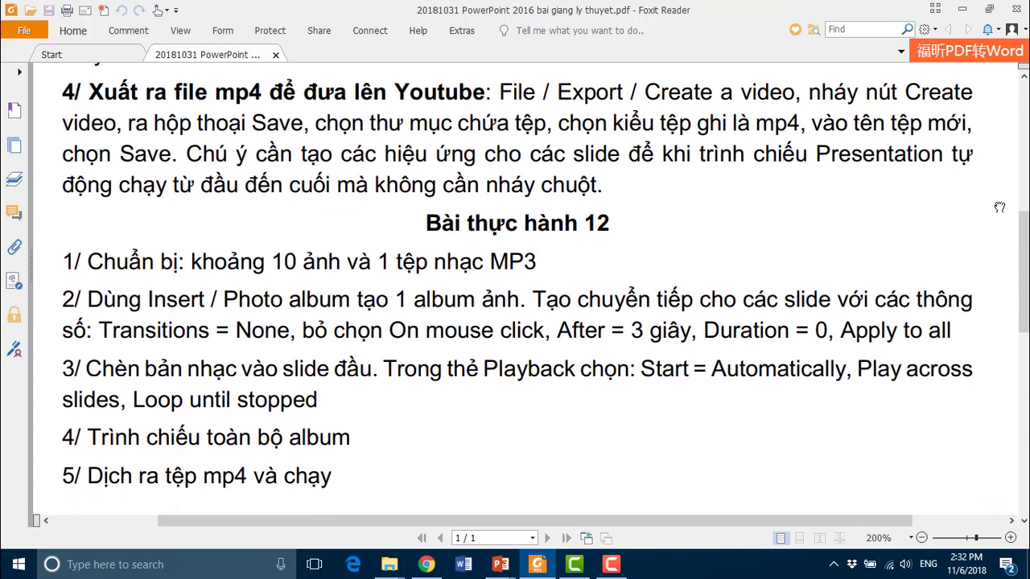